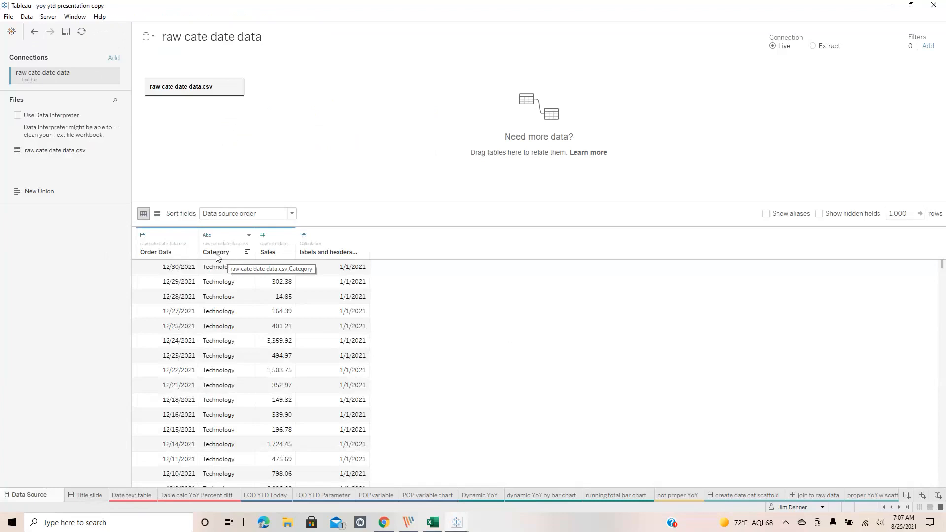
- Review the yearly sales by category on the Date text table sheet and open the Table calc YoY Percent diff sheet
click(143, 494)
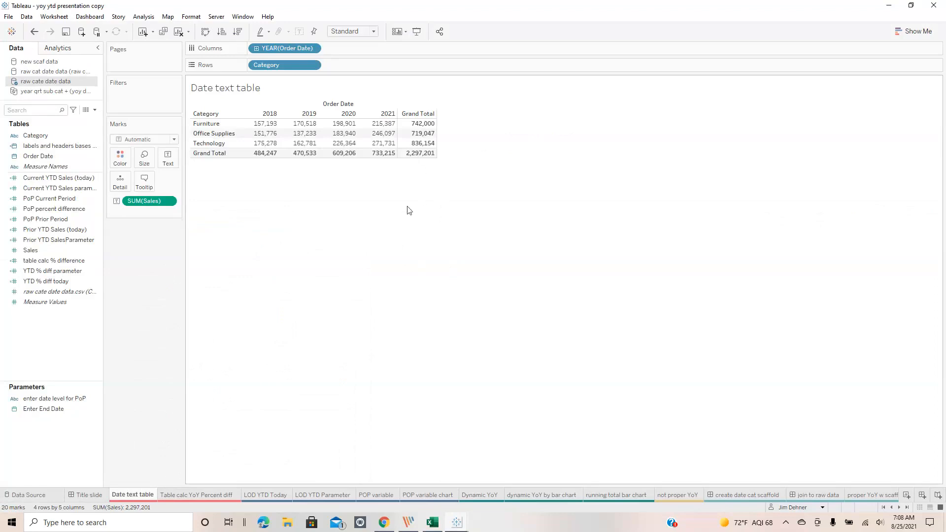
mouse_move(348, 161)
click(205, 495)
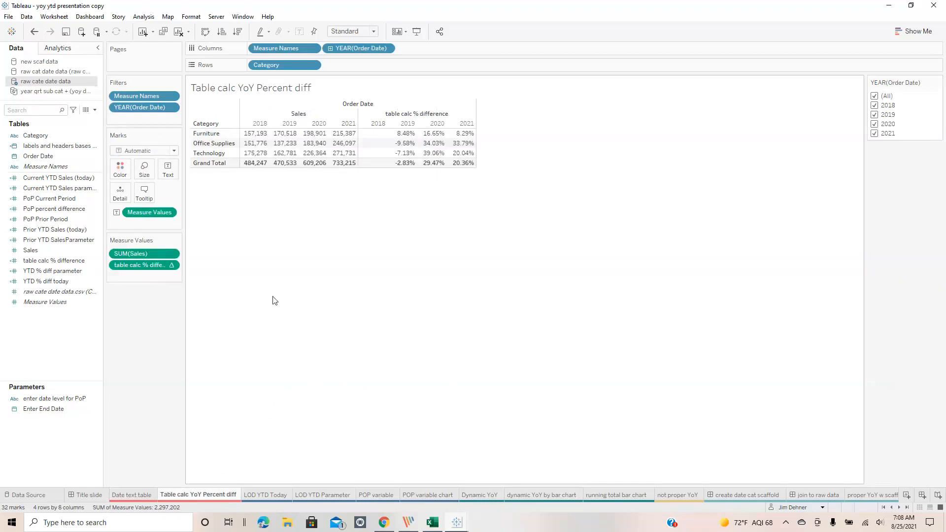
- Examine the quick table calculation options for the Sales measure without applying one, and inspect the yearly sales and percent differences
click(172, 255)
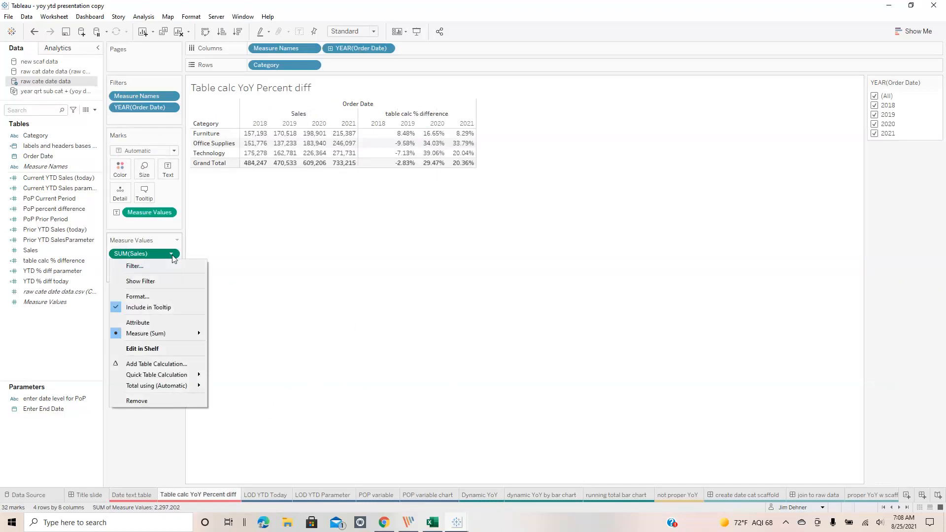
mouse_move(160, 375)
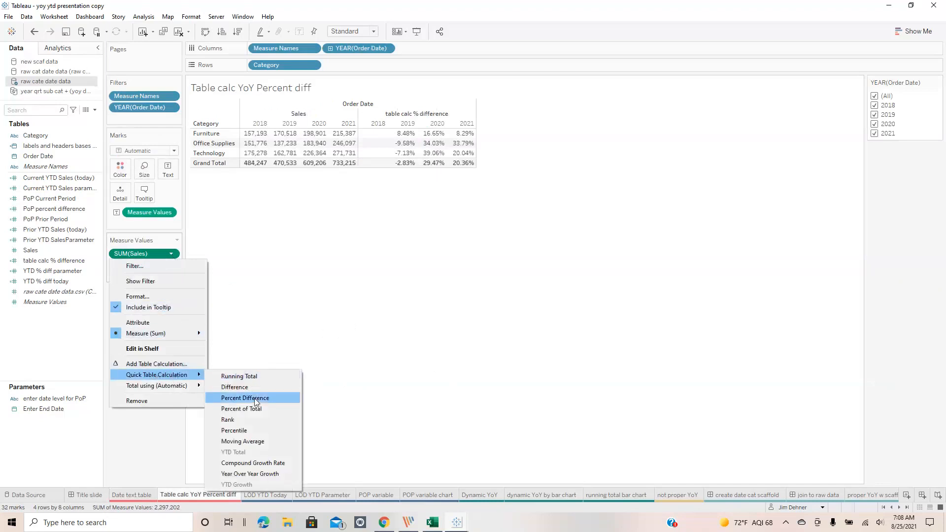
click(470, 345)
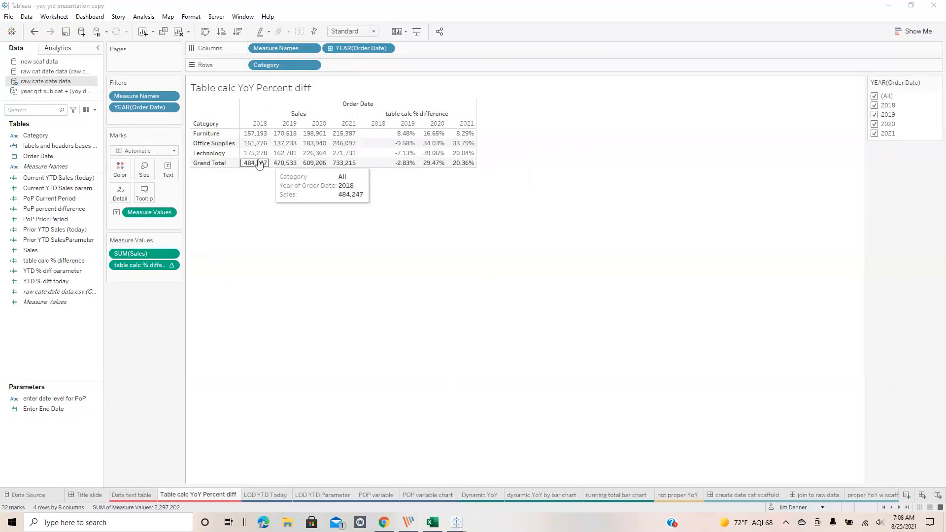
mouse_move(270, 138)
mouse_move(407, 141)
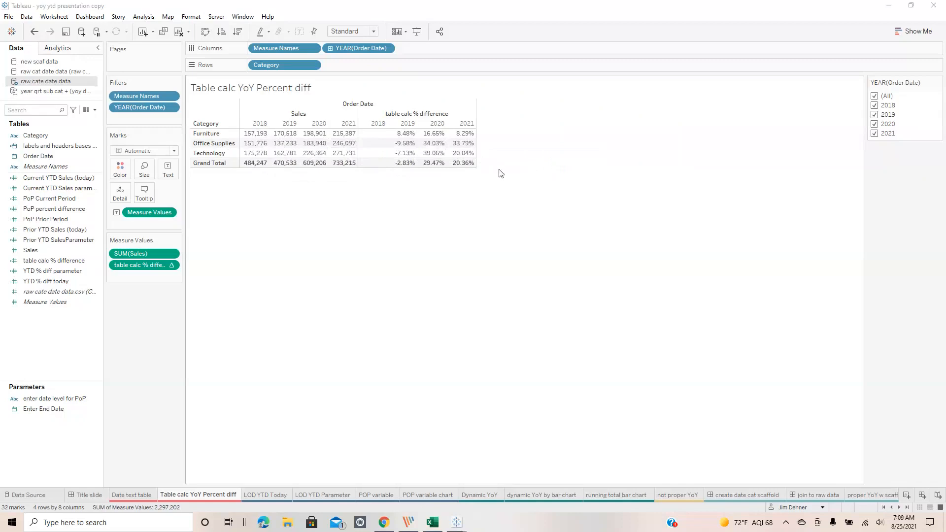
- Hide the 2018 column in the year-over-year table and undo the hiding
mouse_move(394, 127)
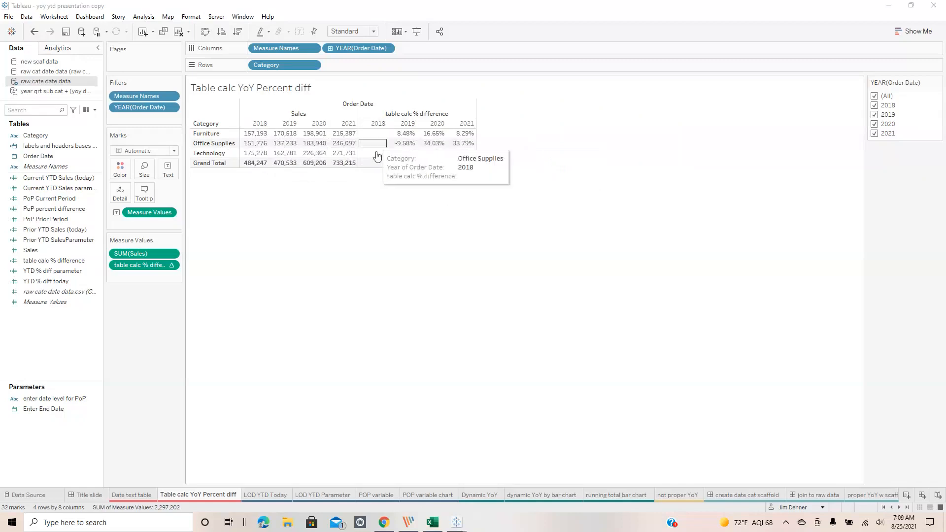
click(379, 124)
right_click(380, 127)
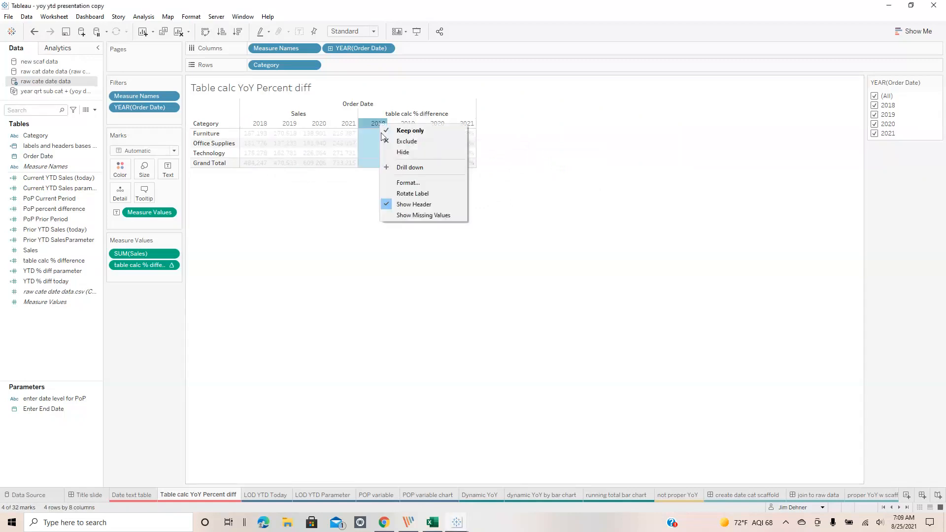
click(398, 153)
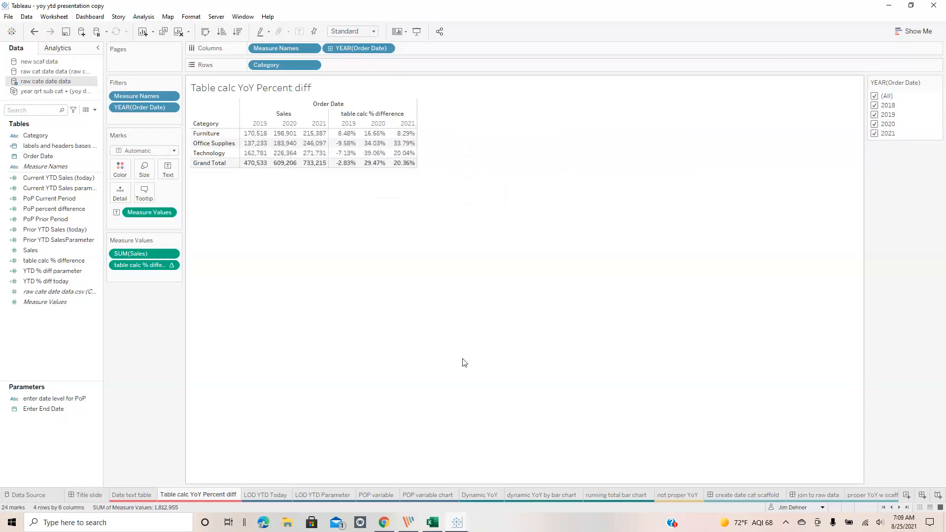
click(34, 32)
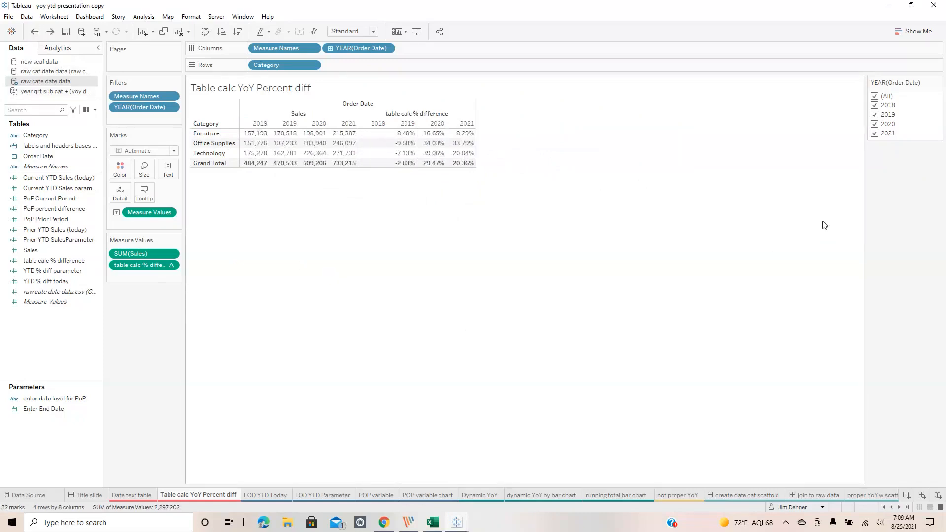
- Filter the Order Date year to 2021 only
click(875, 97)
click(875, 133)
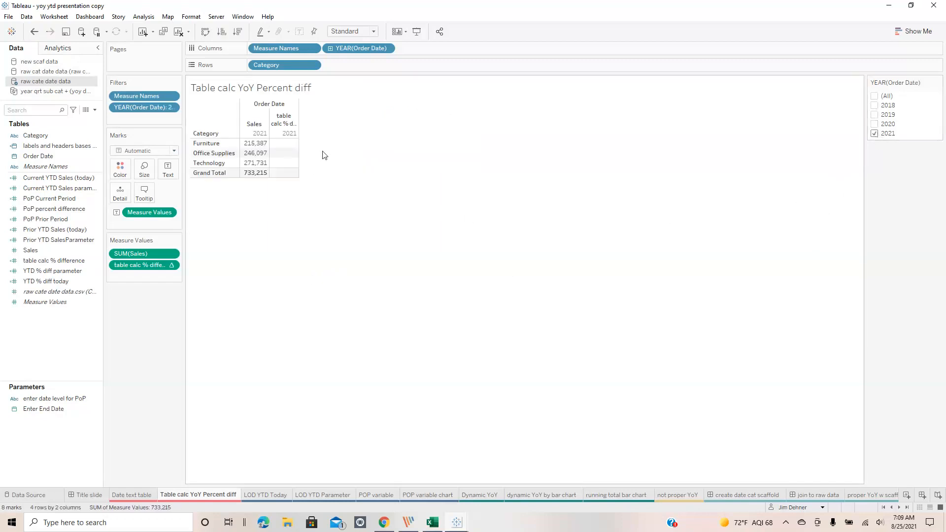
mouse_move(250, 151)
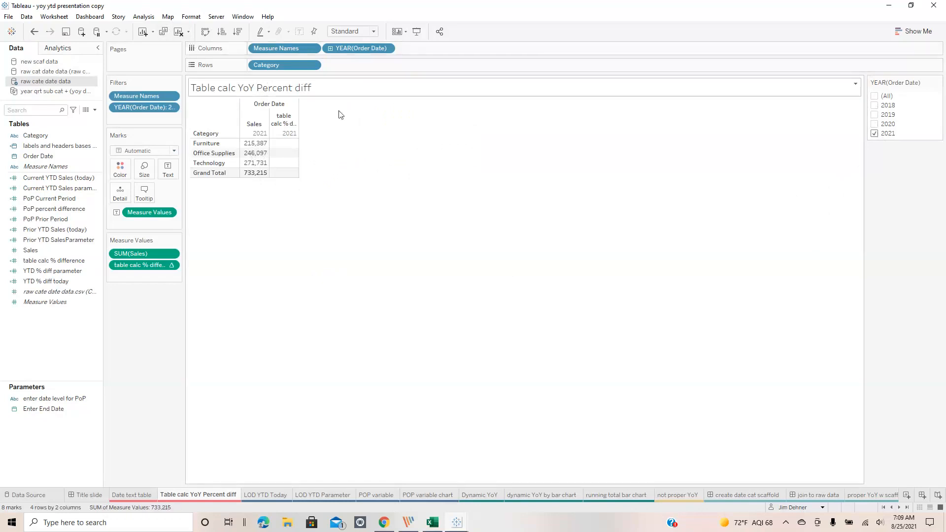
- View the summary data behind the filtered table, close it, and include all years in the Order Date filter again
click(146, 18)
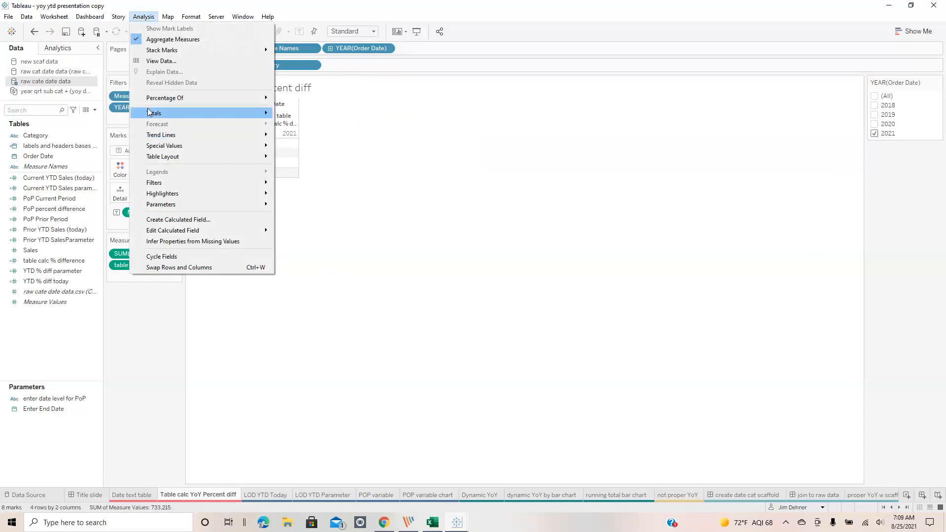
click(155, 62)
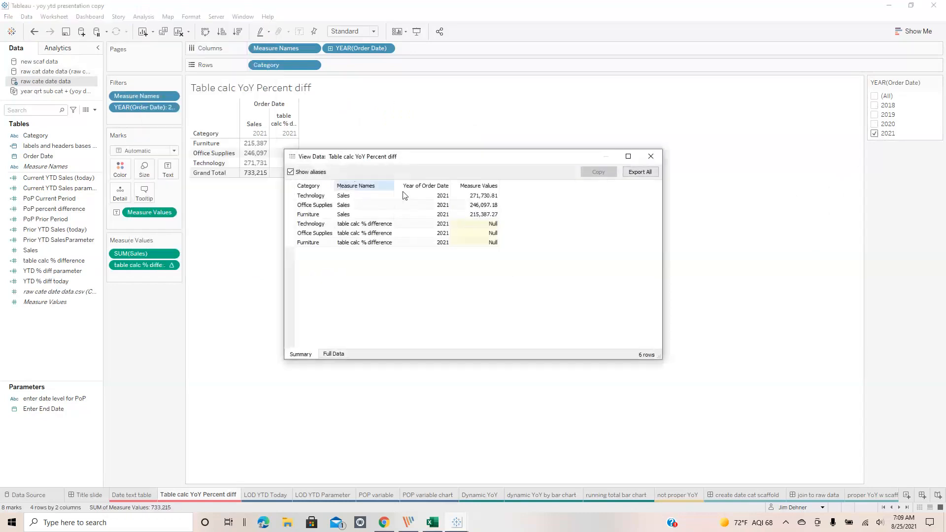
click(651, 156)
click(875, 96)
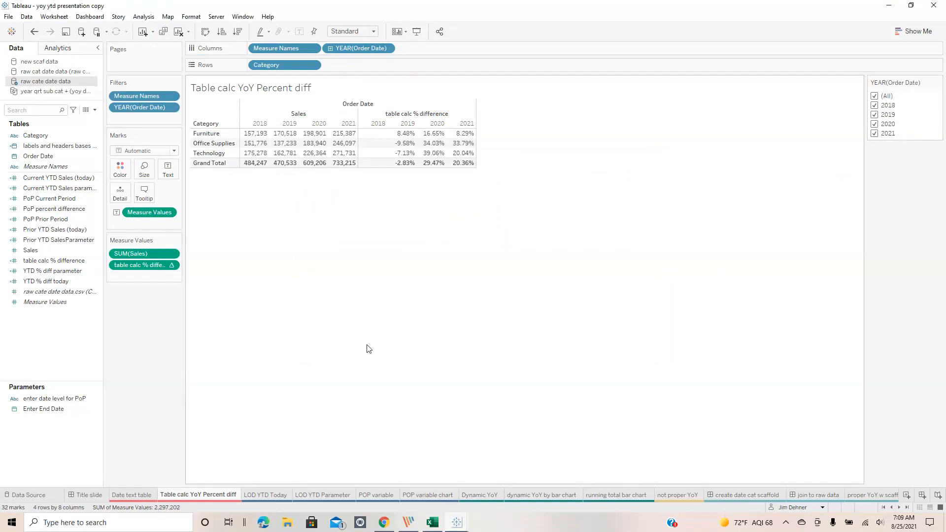
- Open the LOD YTD Today sheet and widen the table columns to fit the full measure headers
click(256, 496)
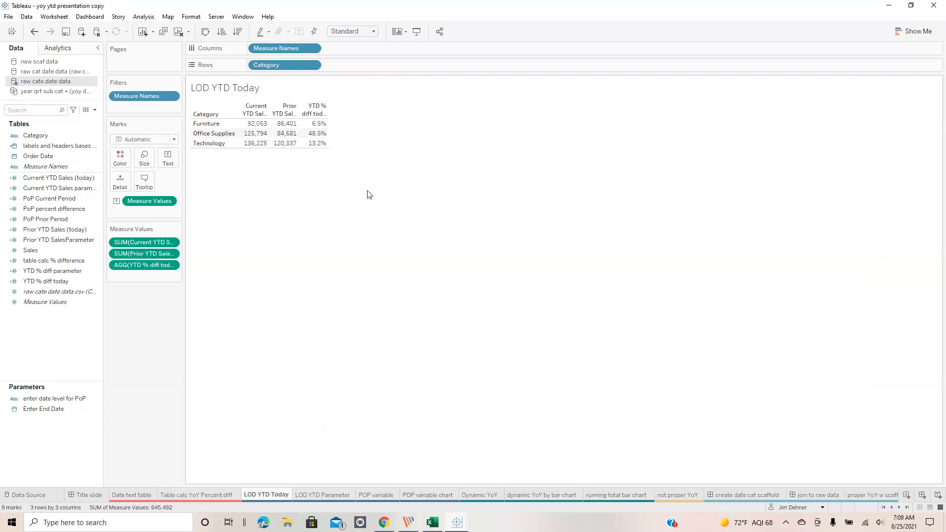
key(ctrl+z)
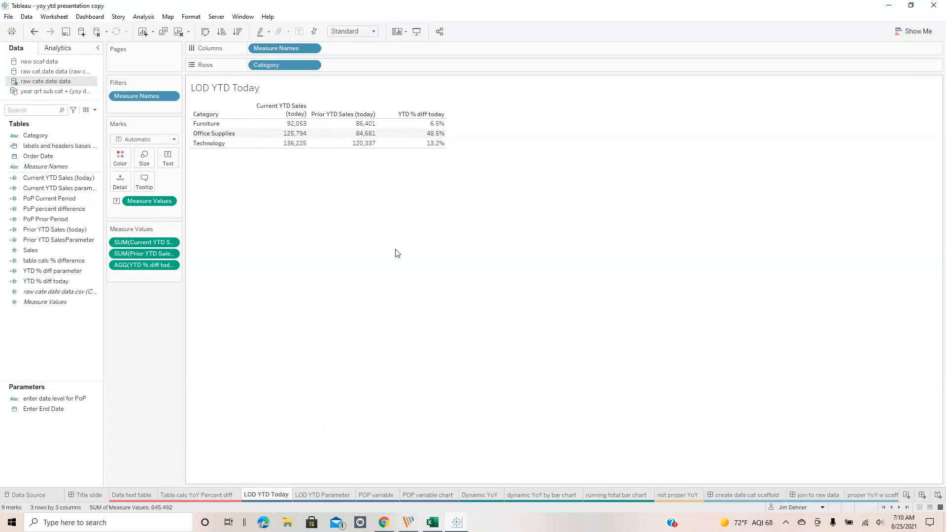
- Examine the formula of the Current YTD Sales (today) calculated field in enlarged text and close it unchanged
right_click(63, 179)
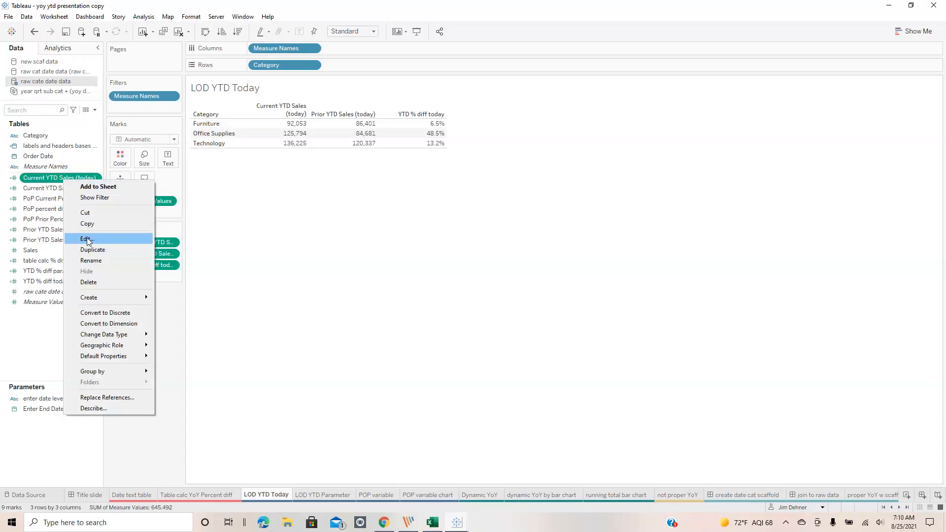
click(87, 239)
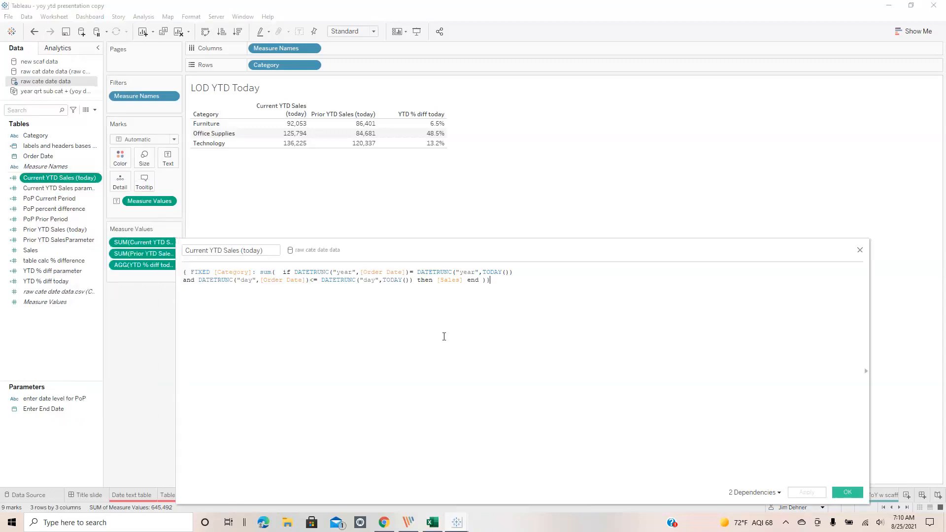
click(552, 404)
scroll(555, 406, up, 3)
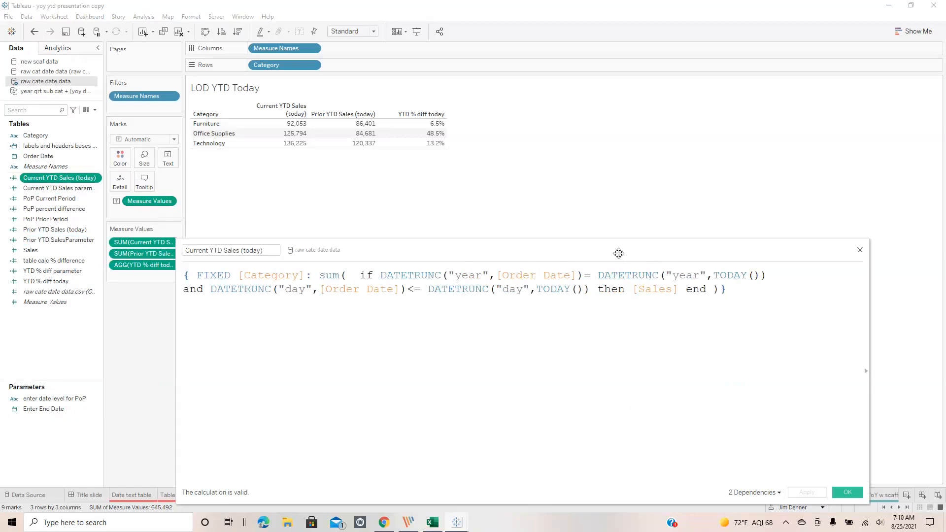
drag(619, 253, 603, 216)
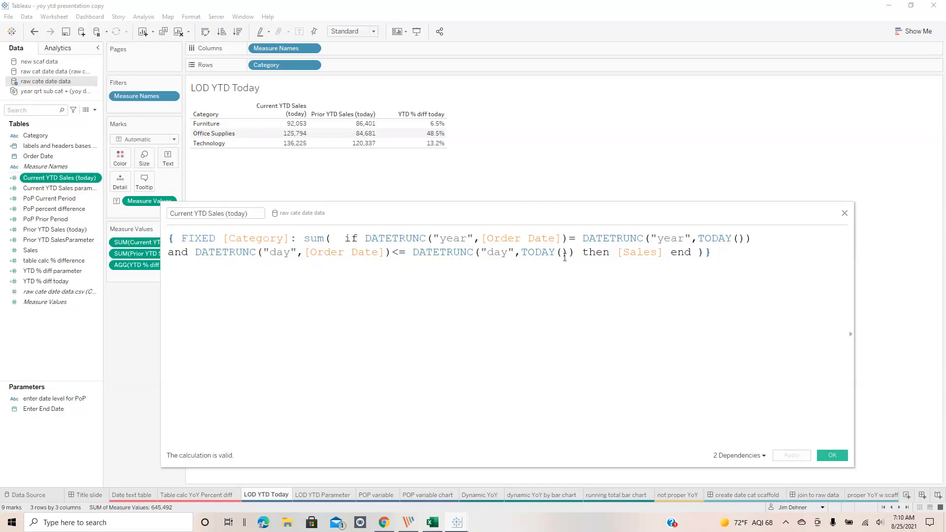
click(845, 215)
- Examine the formula of the Prior YTD Sales (today) calculated field in enlarged text and close it unchanged
mouse_move(299, 127)
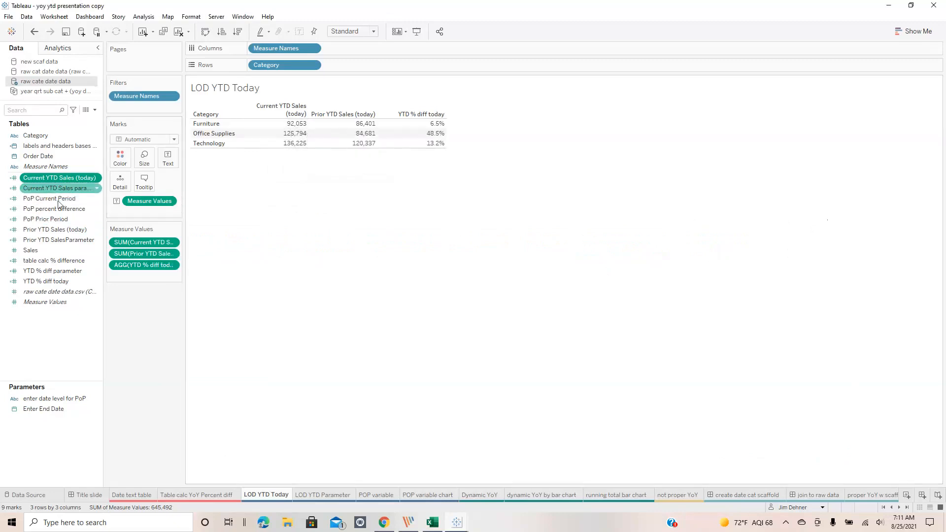
right_click(53, 232)
click(71, 289)
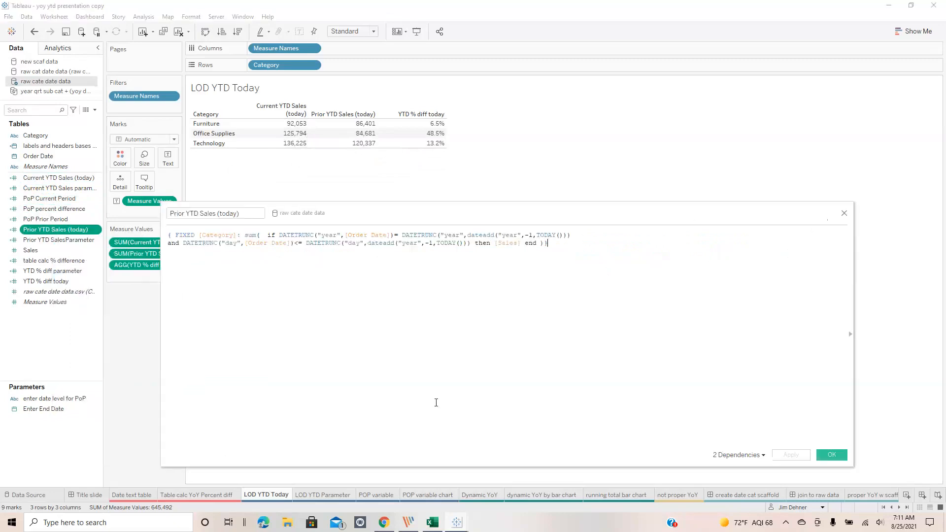
scroll(543, 399, up, 3)
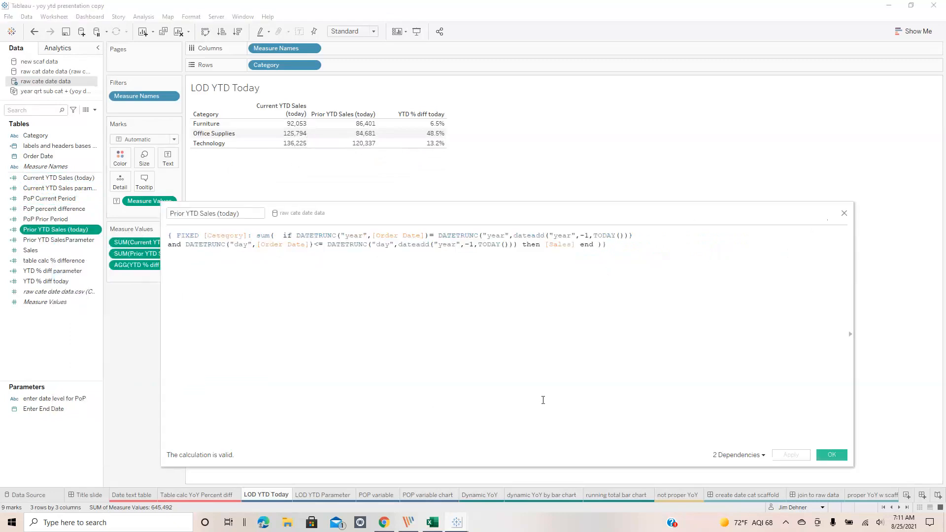
scroll(544, 399, up, 2)
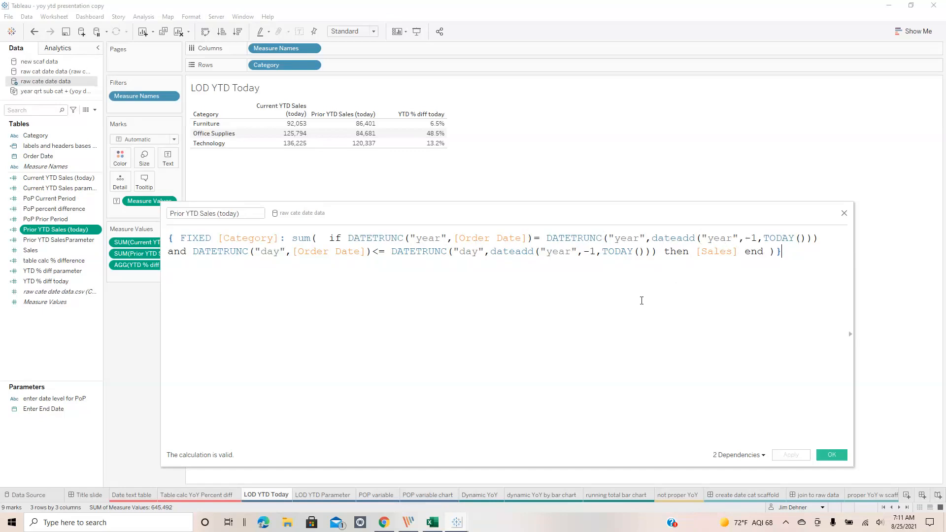
click(844, 215)
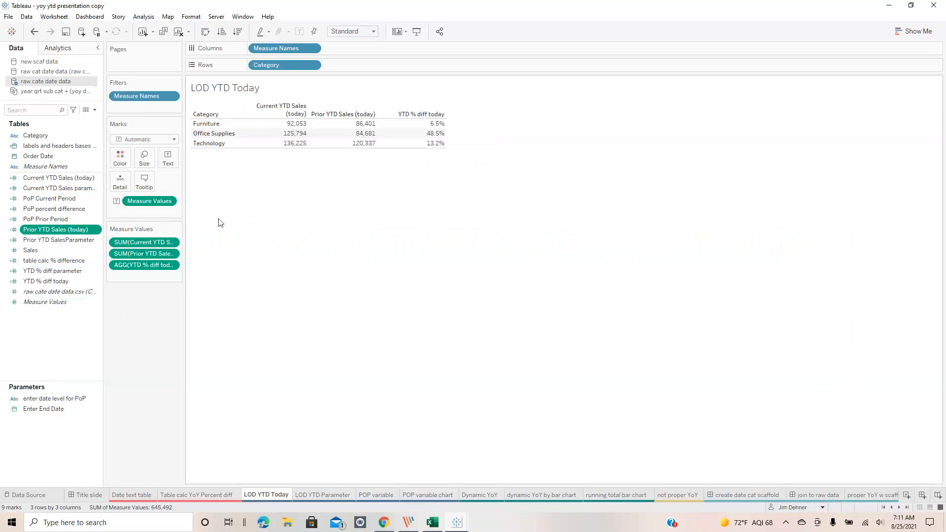
- Examine the formula of the YTD % diff today calculated field in enlarged text and close it unchanged
right_click(48, 285)
click(79, 349)
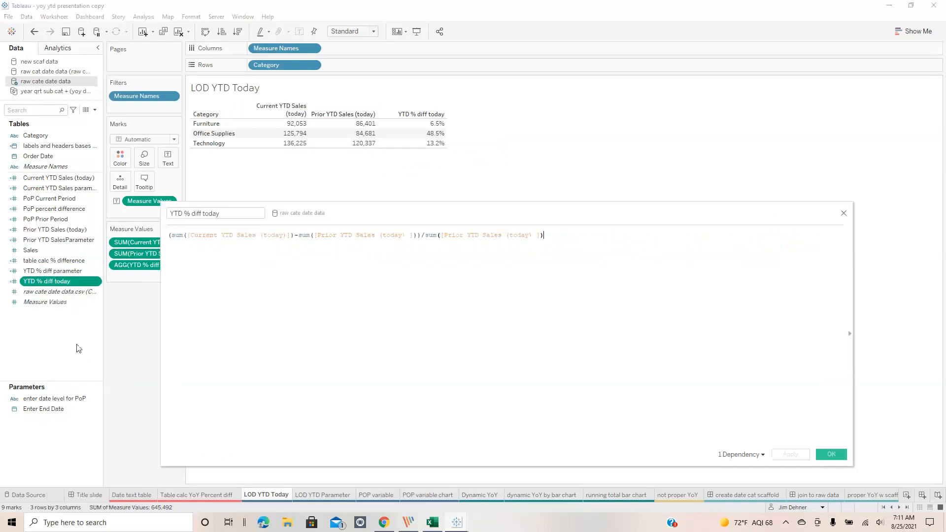
ctrl+scroll(409, 348, up, 3)
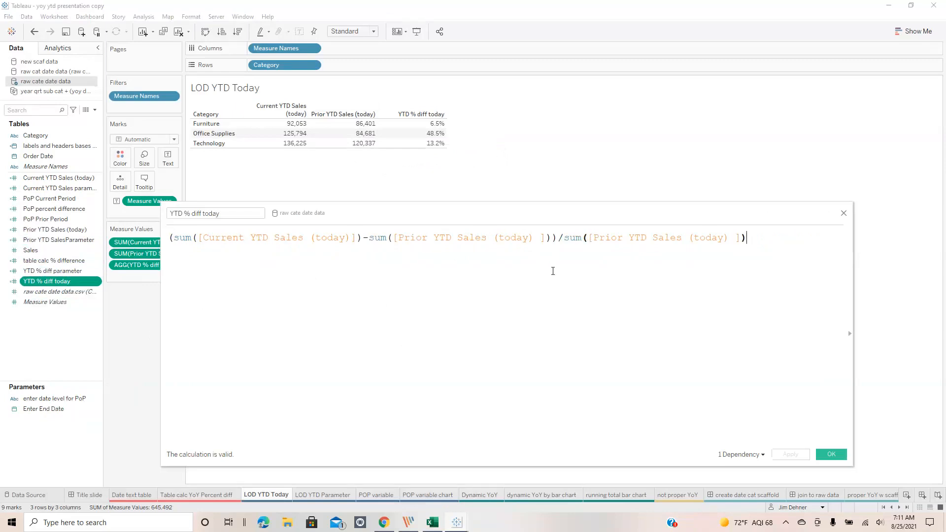
click(844, 213)
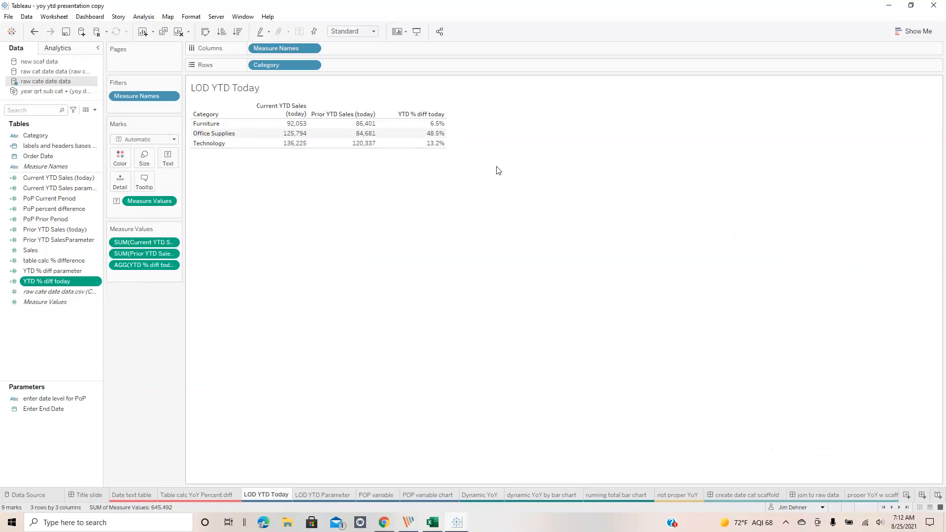
- Open the LOD YTD Parameter sheet and widen its table columns to fit the full measure headers
click(333, 492)
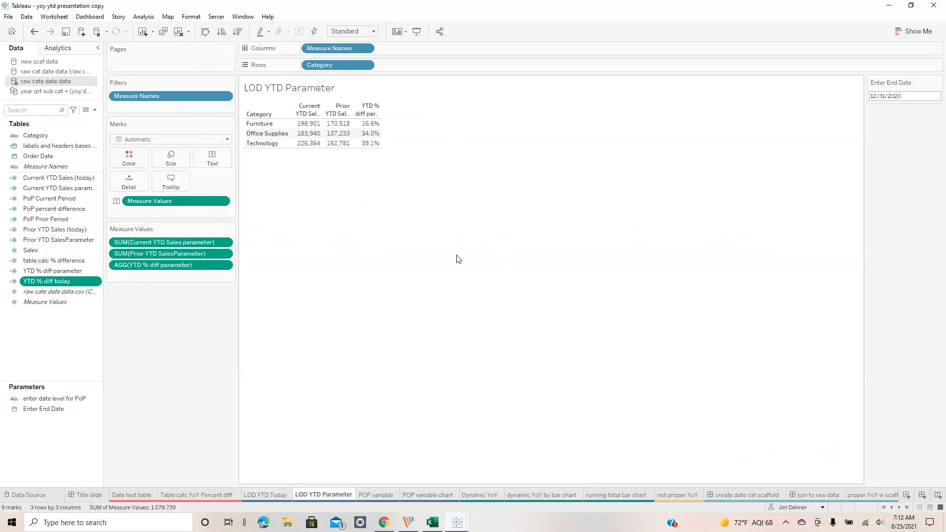
key(ctrl+Tab)
key(ctrl+Tab)
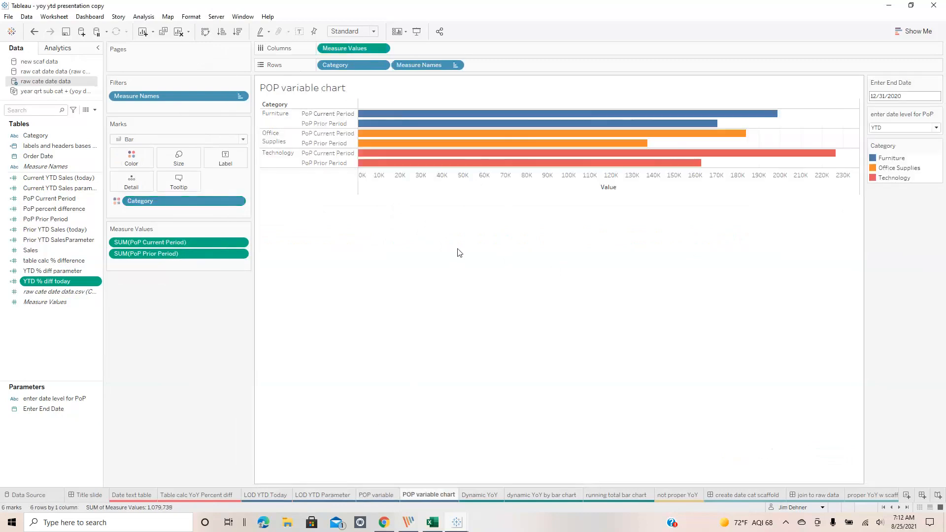
key(ctrl+shift+Tab)
key(ctrl+shift+Tab)
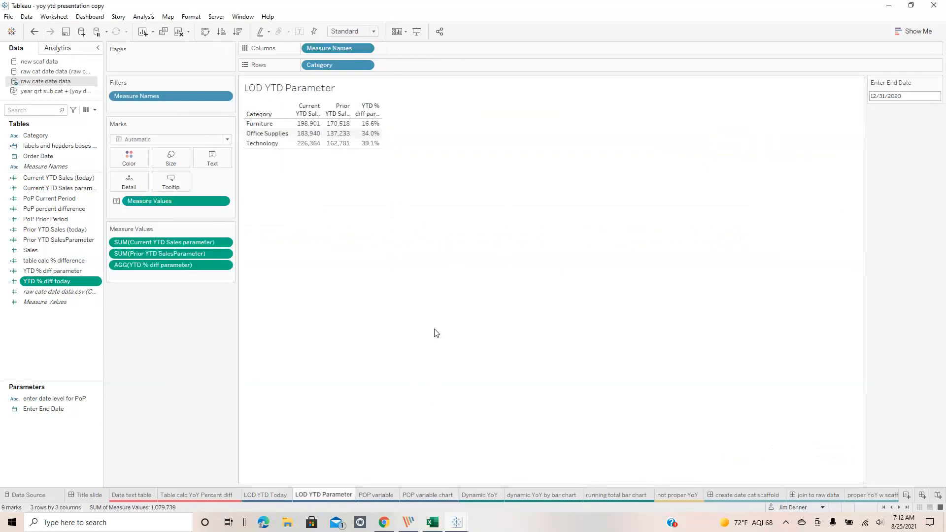
key(ctrl+Right)
key(ctrl+Right)
key(ctrl+Right)
key(ctrl+Right)
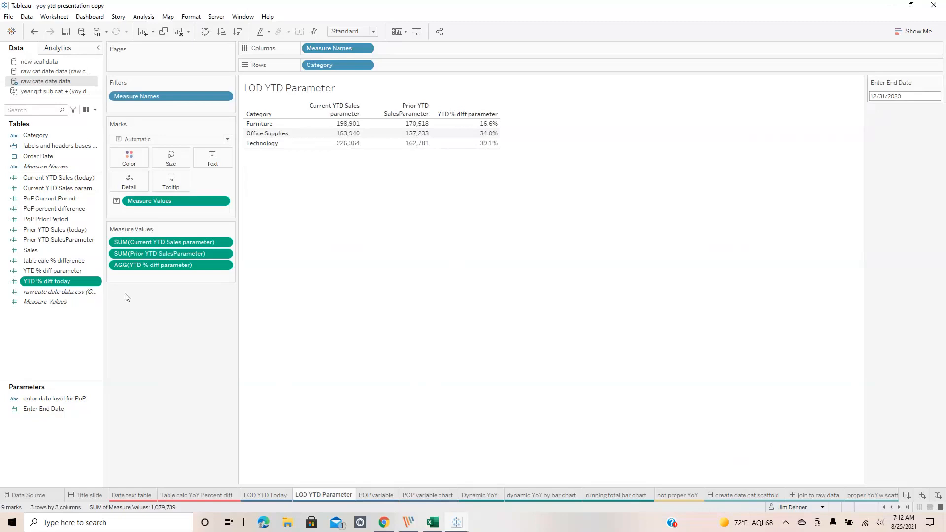
- Examine the formula of the Current YTD Sales parameter calculated field in enlarged text and close it unchanged
right_click(90, 192)
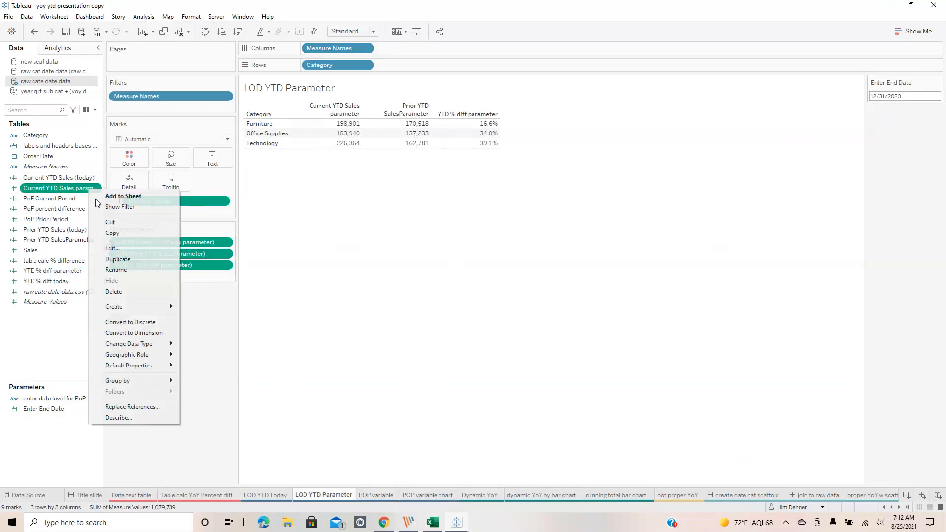
click(143, 246)
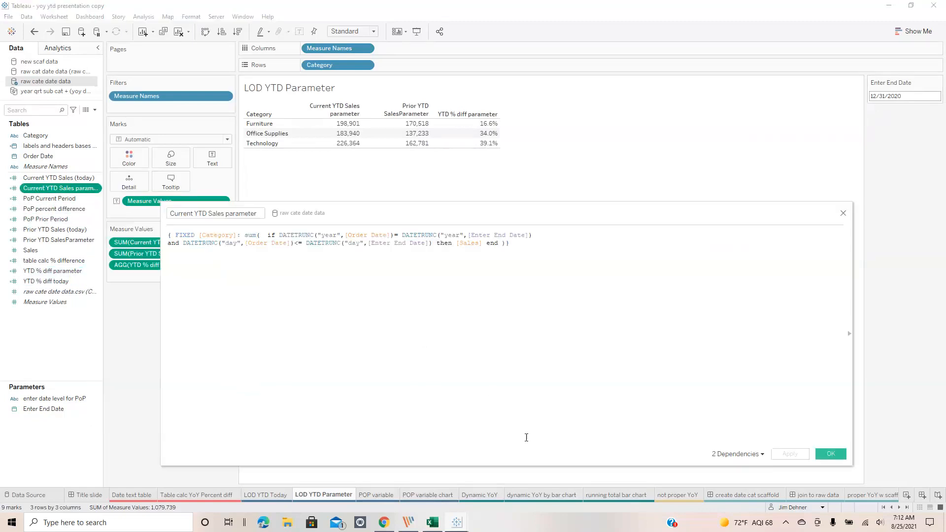
ctrl+scroll(542, 422, up, 4)
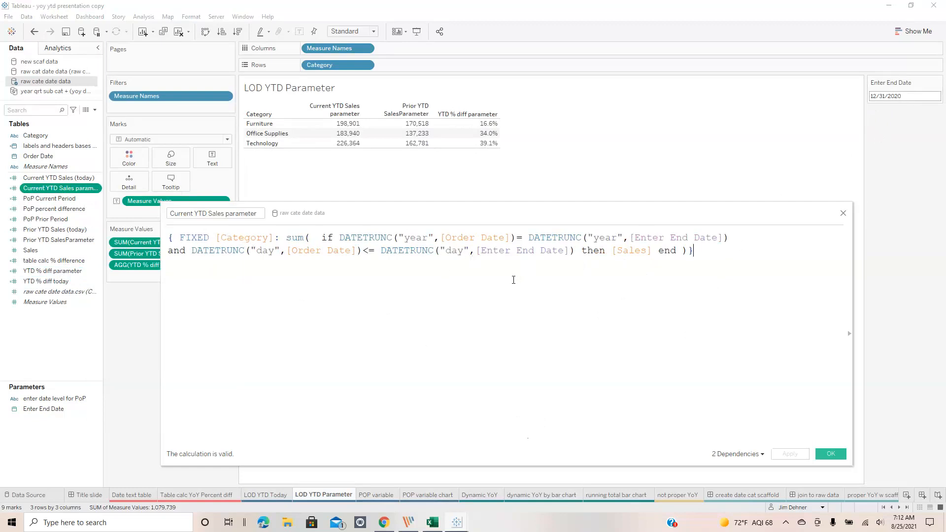
click(844, 213)
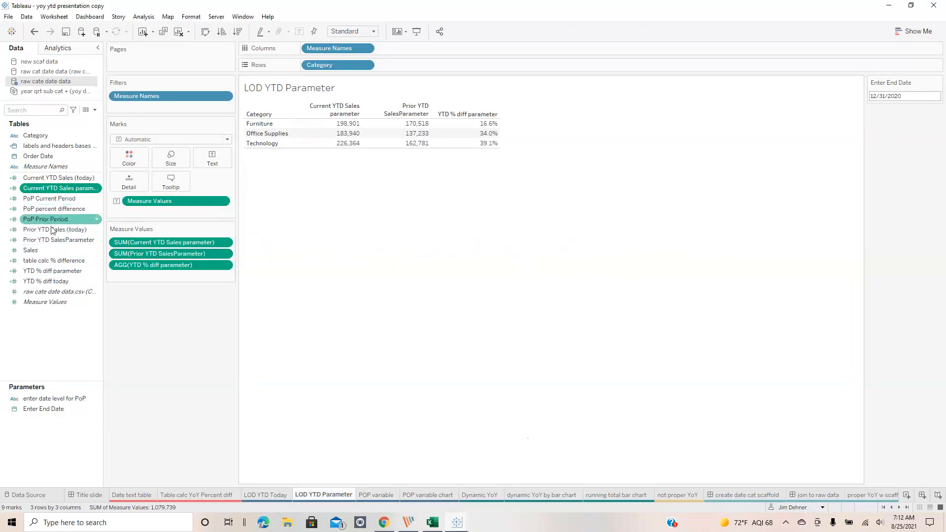
- Examine the formula of the Prior YTD SalesParameter calculated field in enlarged text and close it unchanged
right_click(51, 242)
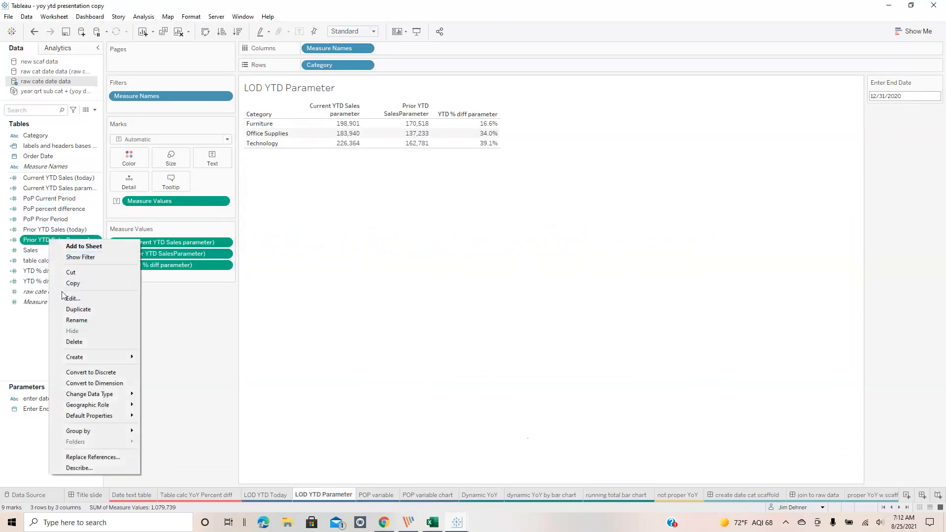
click(67, 299)
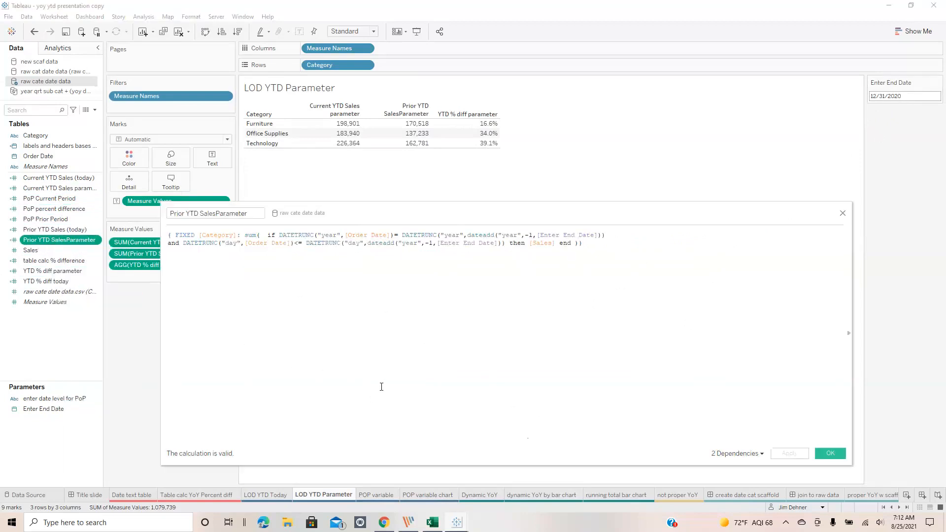
ctrl+scroll(381, 386, up, 2)
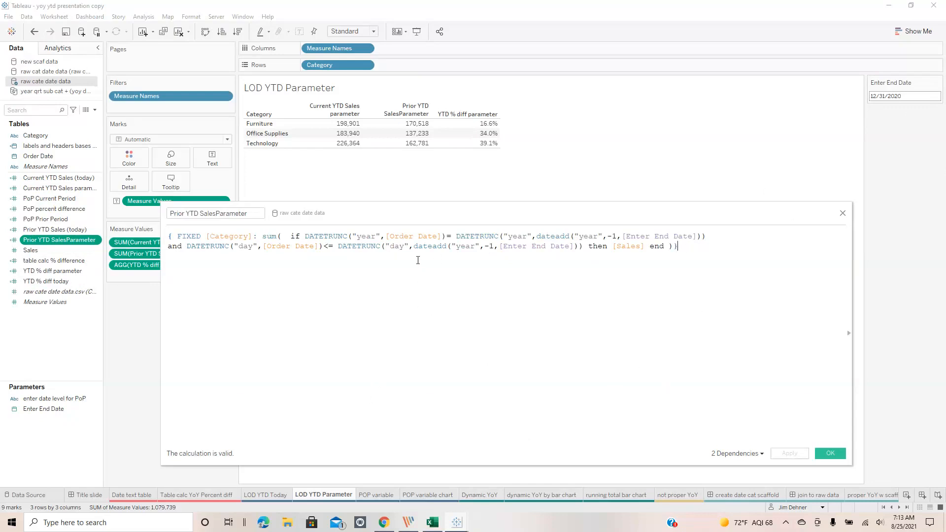
click(843, 215)
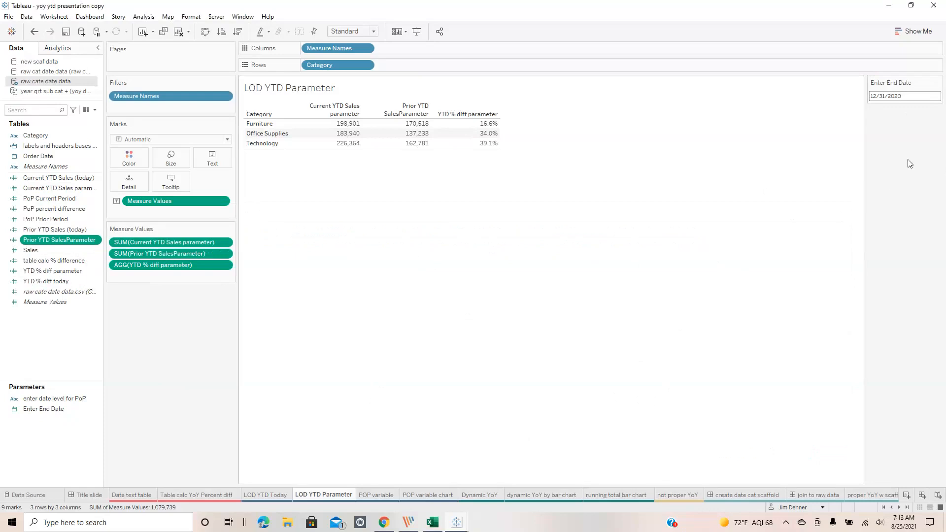
- Set the Enter End Date parameter on the LOD YTD Parameter sheet to 9/9/2020
click(911, 96)
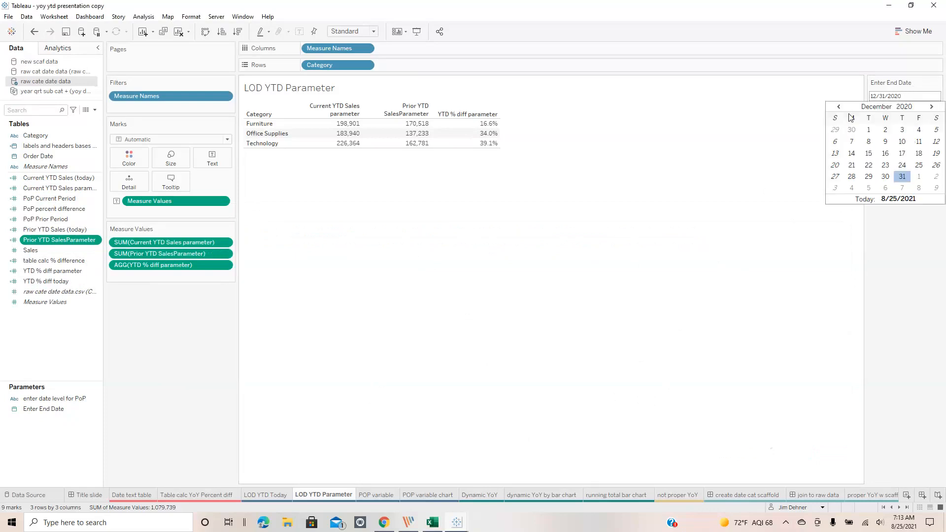
click(839, 107)
click(838, 107)
click(902, 130)
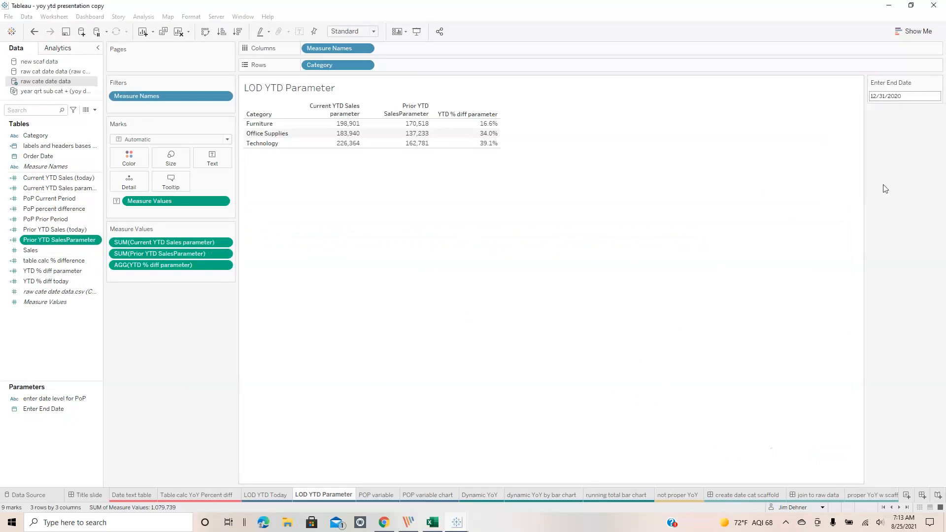
click(906, 97)
click(840, 107)
click(886, 142)
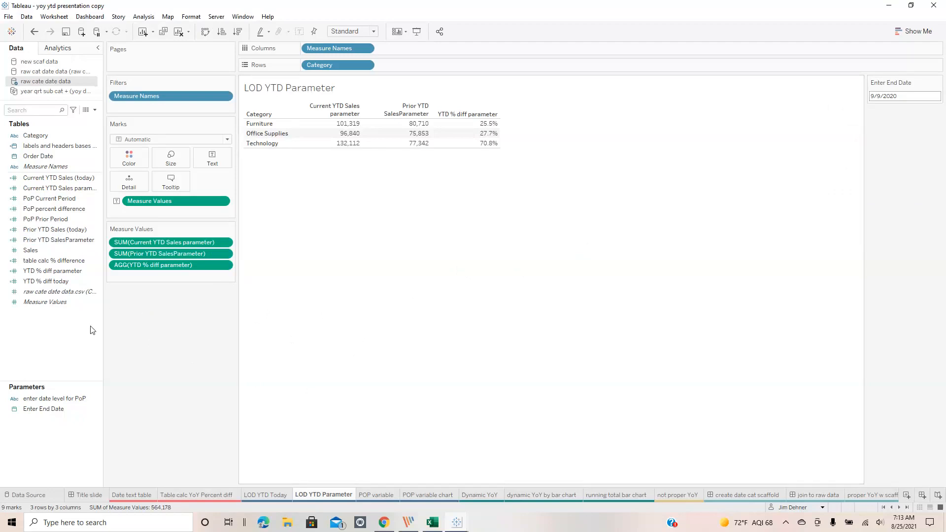
- Open the POP variable sheet and widen its table columns to fit the full measure headers
click(375, 495)
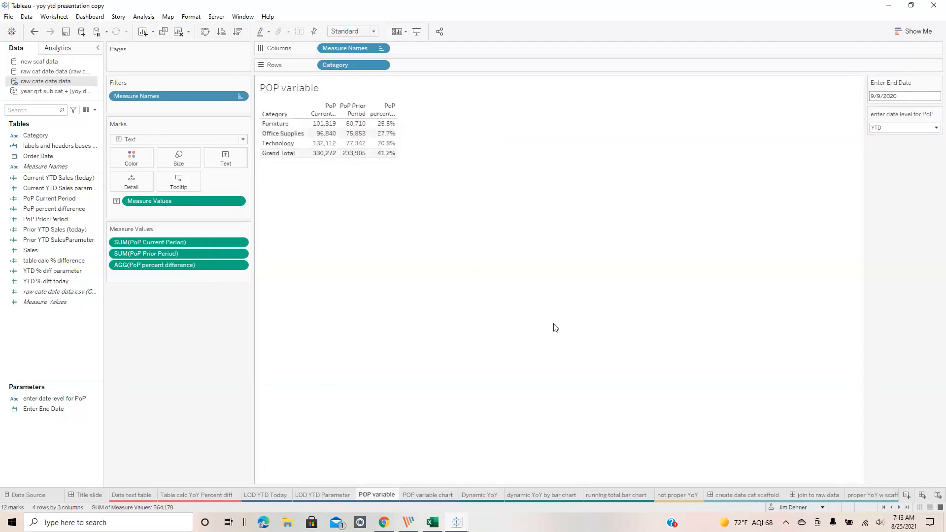
key(ctrl+Right)
key(ctrl+Right)
key(ctrl+Right)
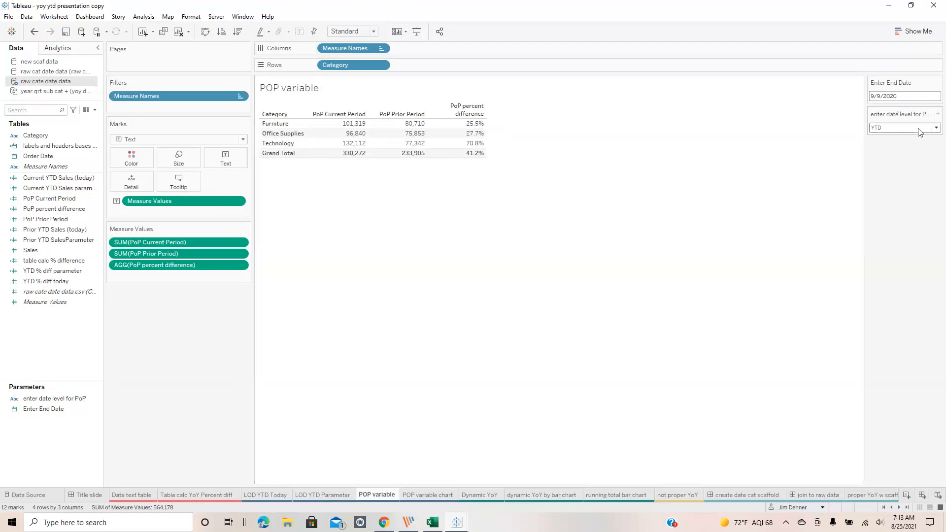
- Examine the settings and list of values of the enter date level for PoP parameter and close it unchanged
right_click(50, 400)
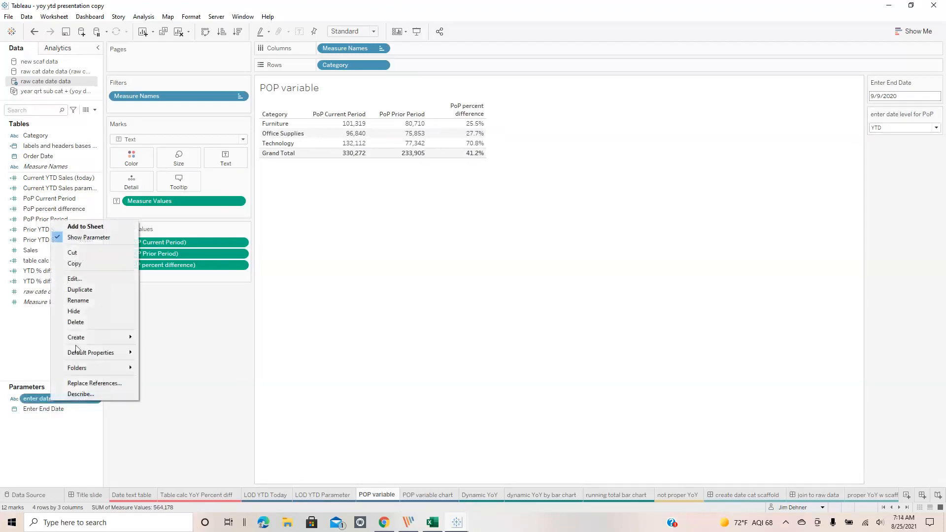
click(75, 279)
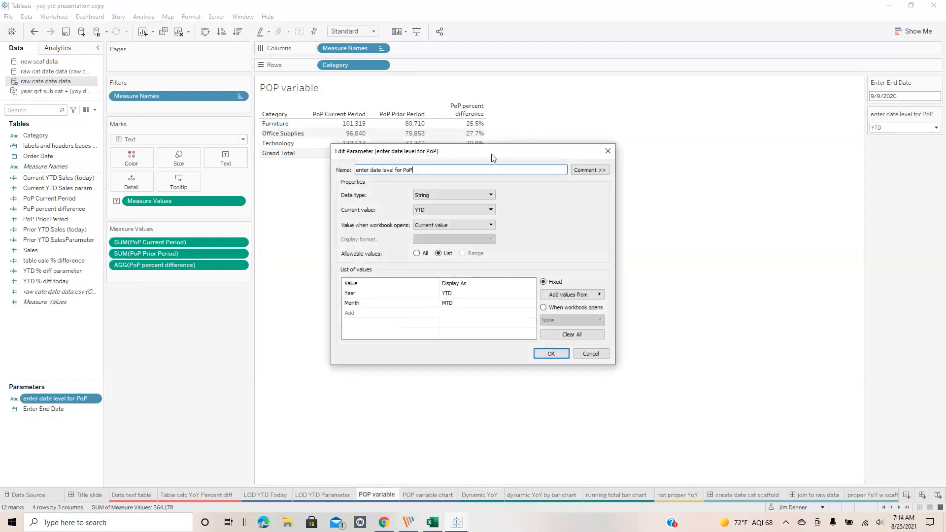
drag(493, 157, 527, 212)
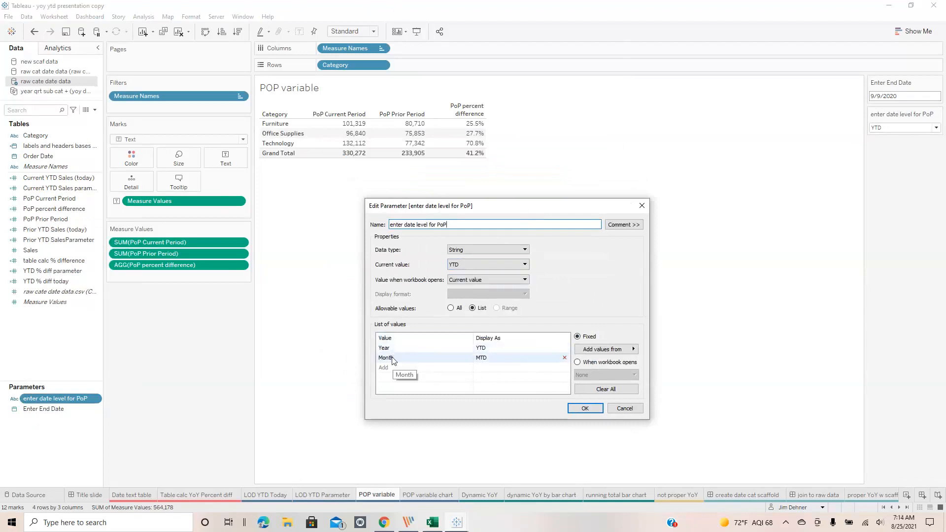
click(625, 409)
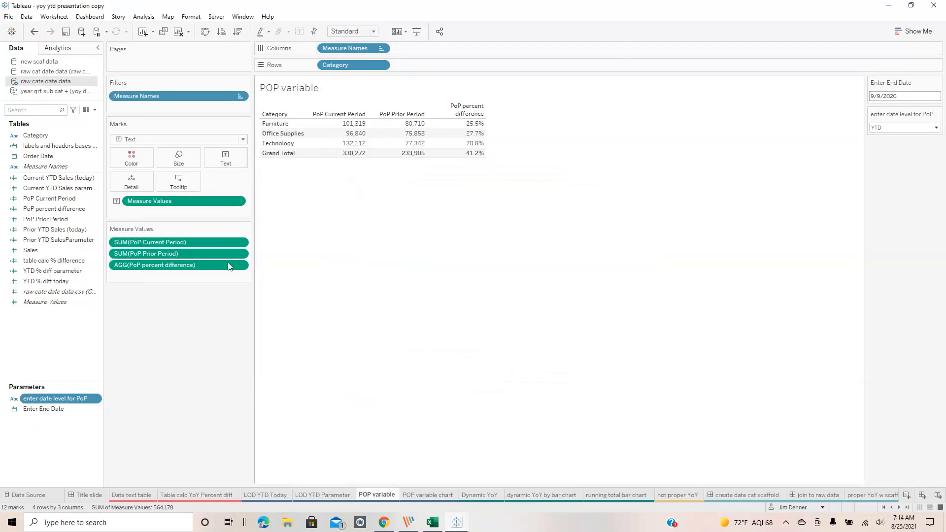
- Examine the formula of the PoP Current Period calculated field in enlarged text and close it unchanged
right_click(61, 199)
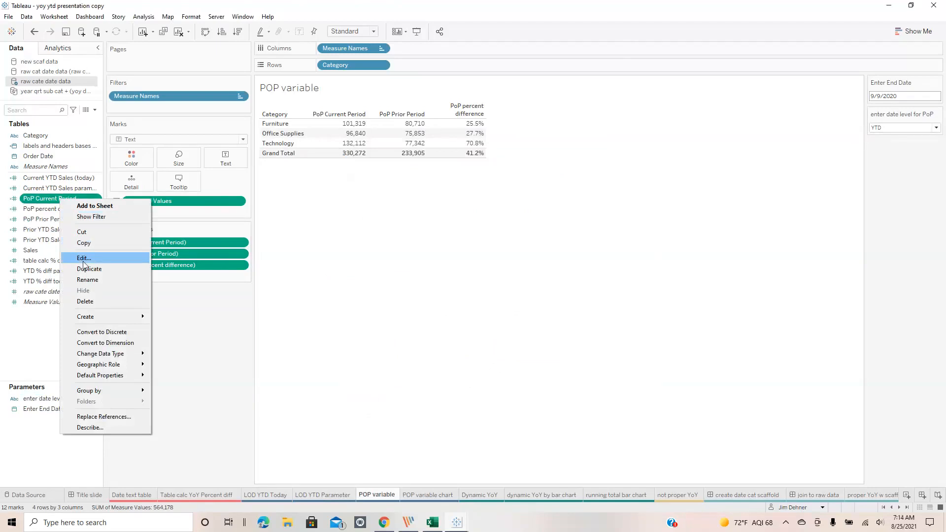
click(83, 258)
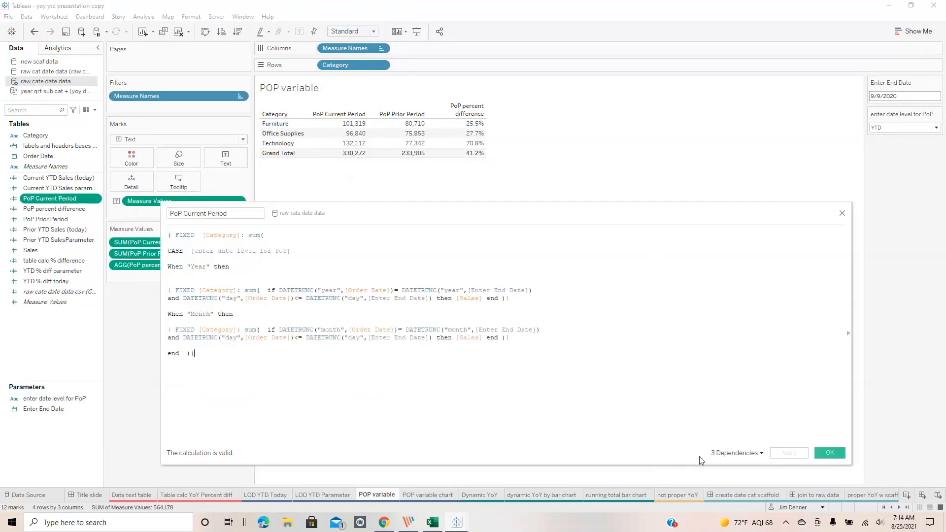
ctrl+scroll(664, 431, up, 3)
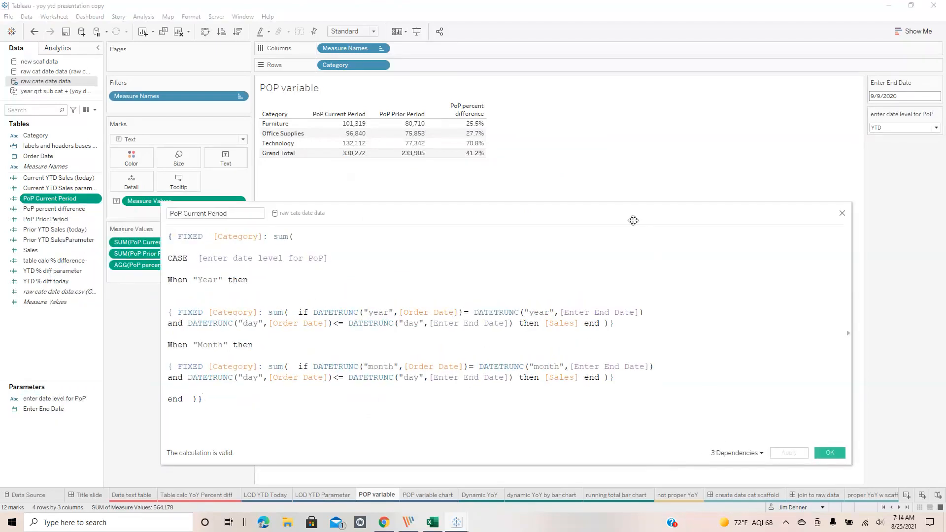
drag(618, 212, 622, 206)
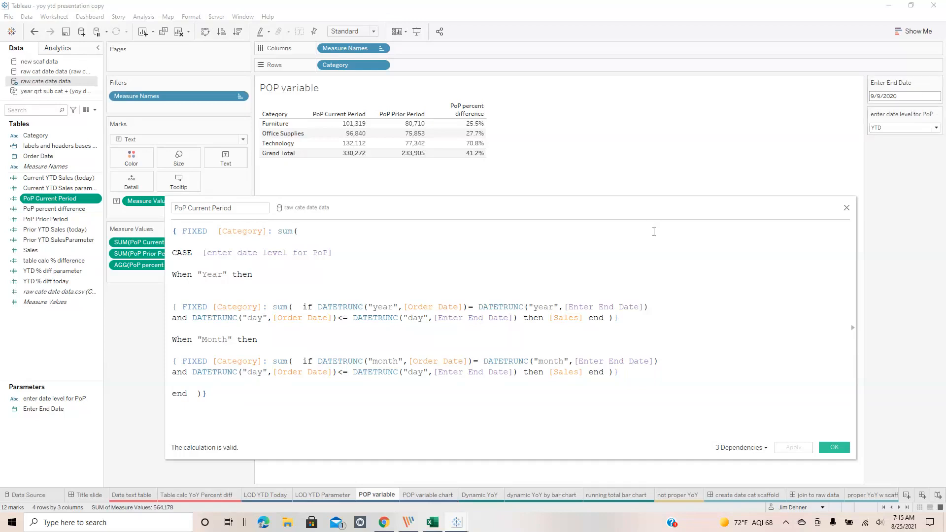
click(847, 211)
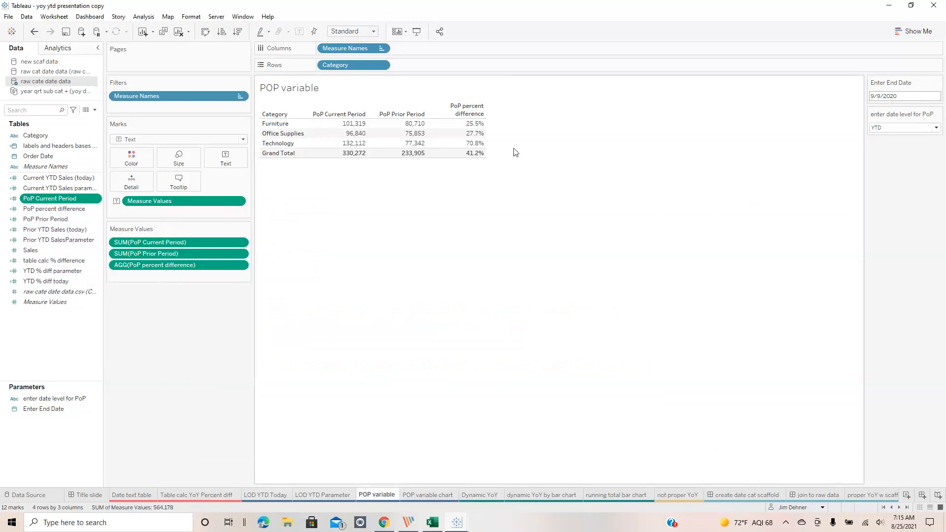
- Examine the formula of the PoP percent difference calculated field and close it unchanged
right_click(56, 209)
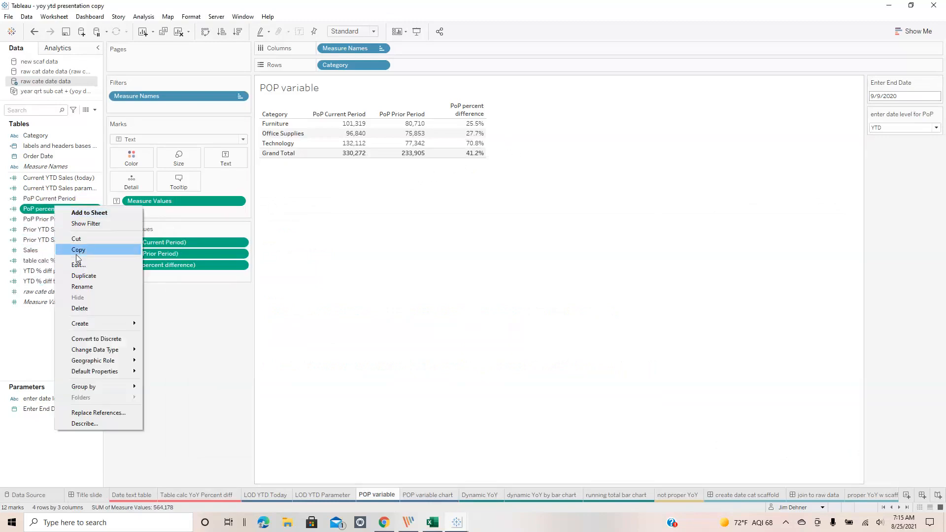
click(72, 264)
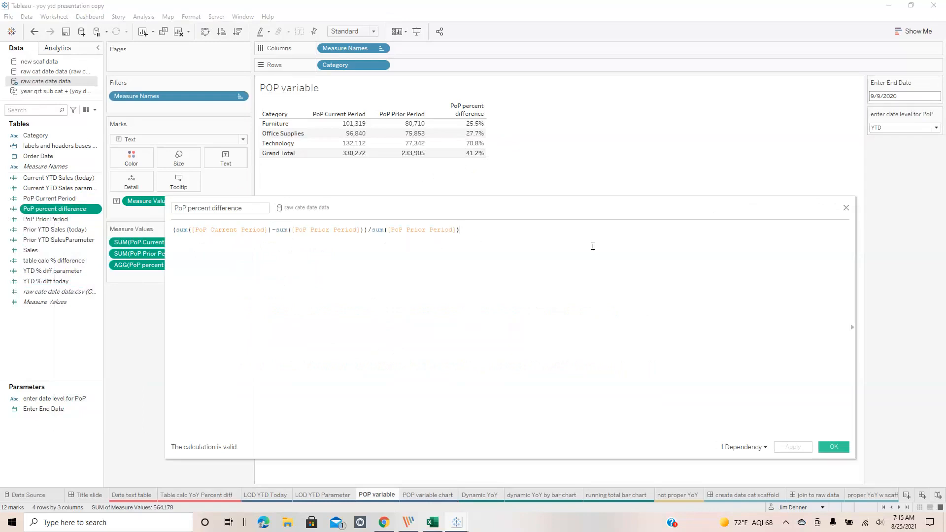
click(846, 209)
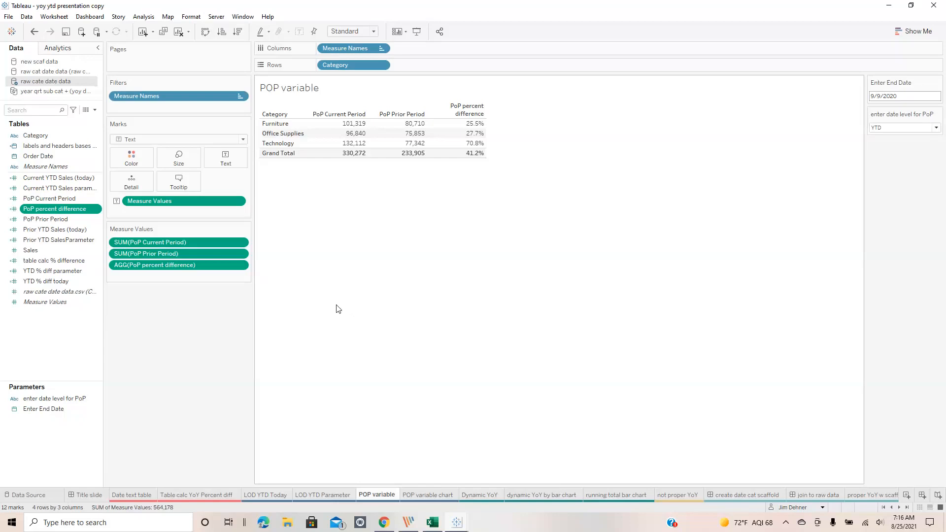
- From the Dynamic YoY sheet, go to its data source and examine the join clauses between year qrt sub cat and year qrt sub cat 1
click(472, 495)
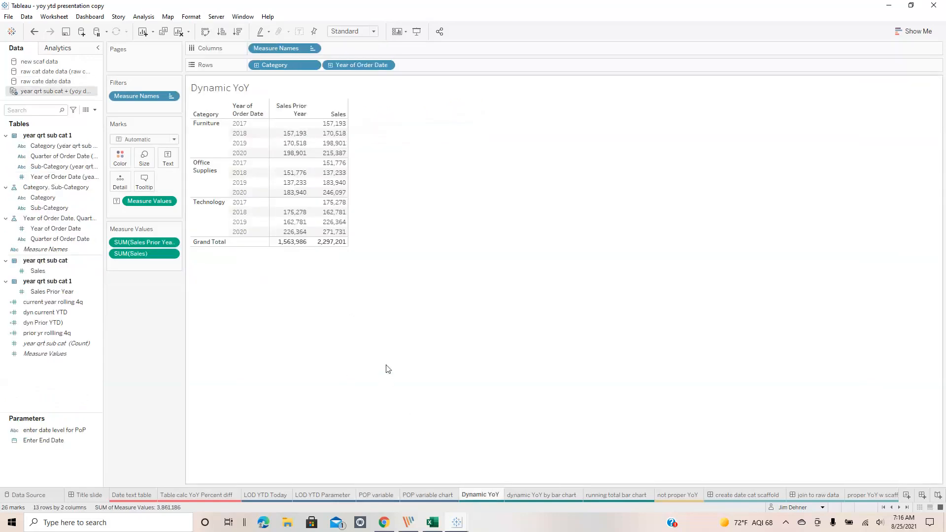
click(36, 495)
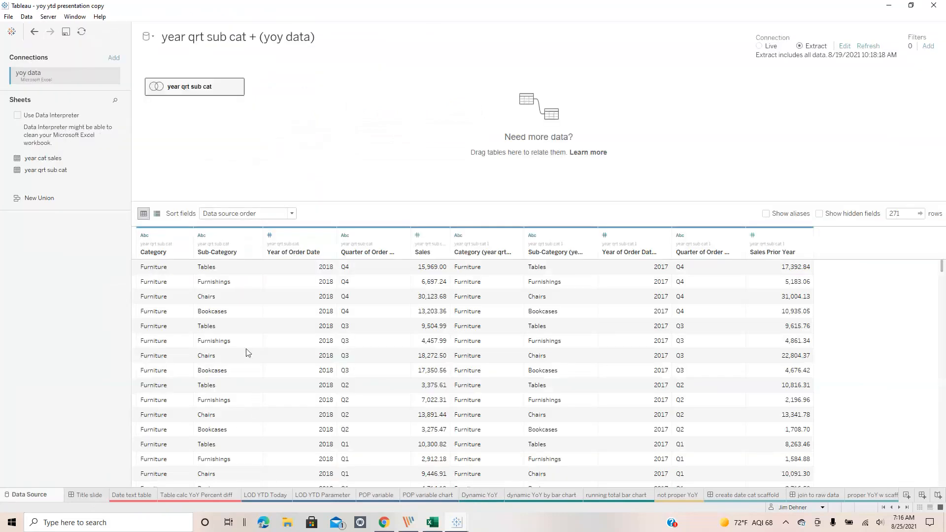
double_click(214, 92)
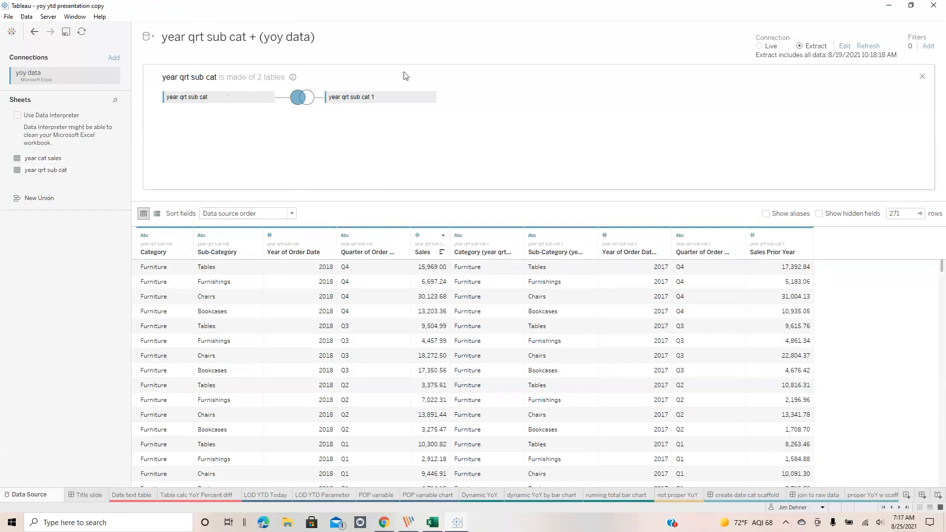
click(302, 101)
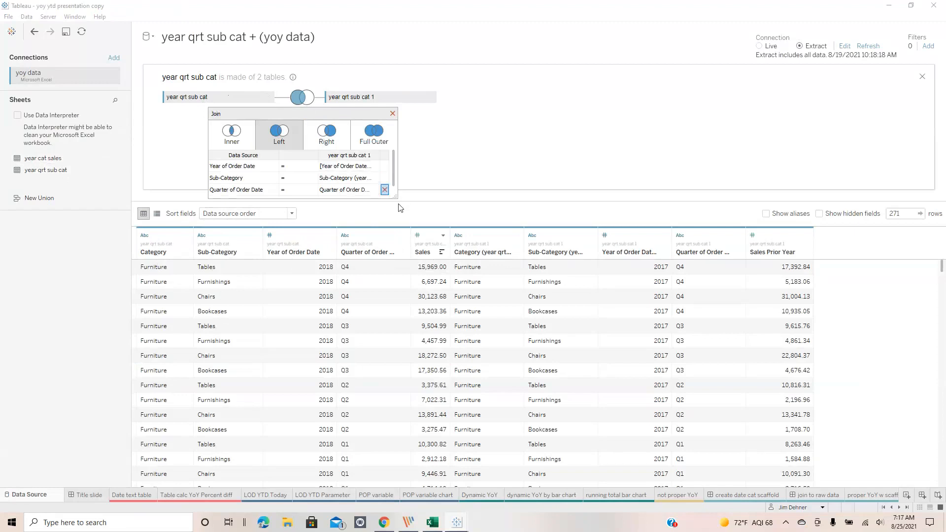
drag(396, 197, 567, 250)
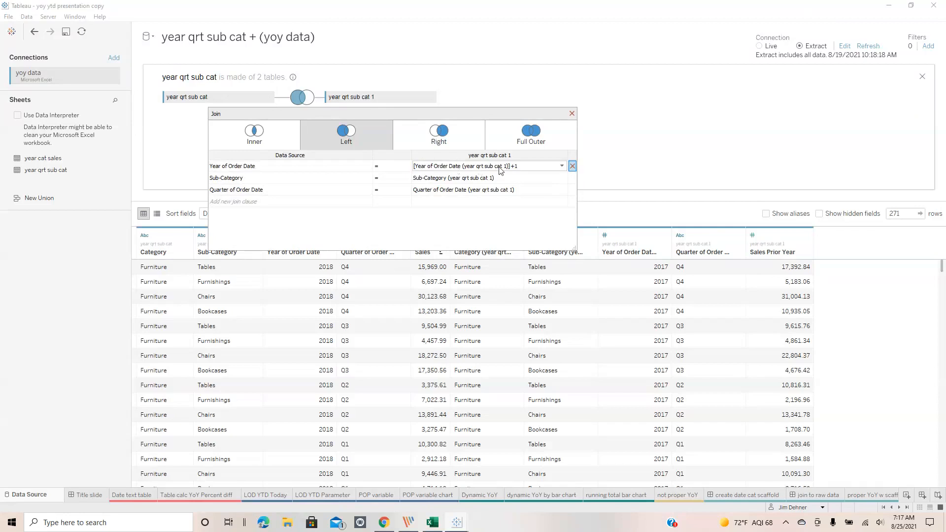
- Examine the join calculation in the Year of Order Date clause, close the join unchanged and return to the Dynamic YoY sheet
click(563, 168)
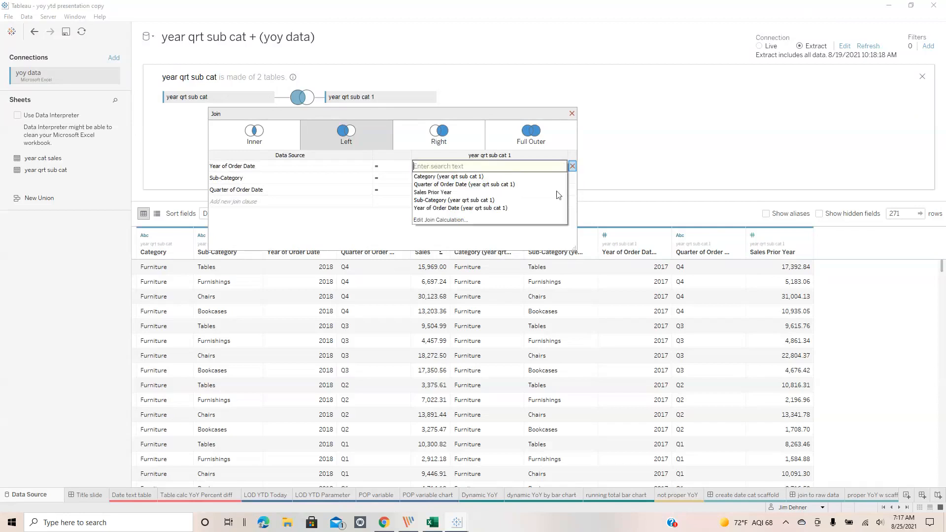
click(448, 220)
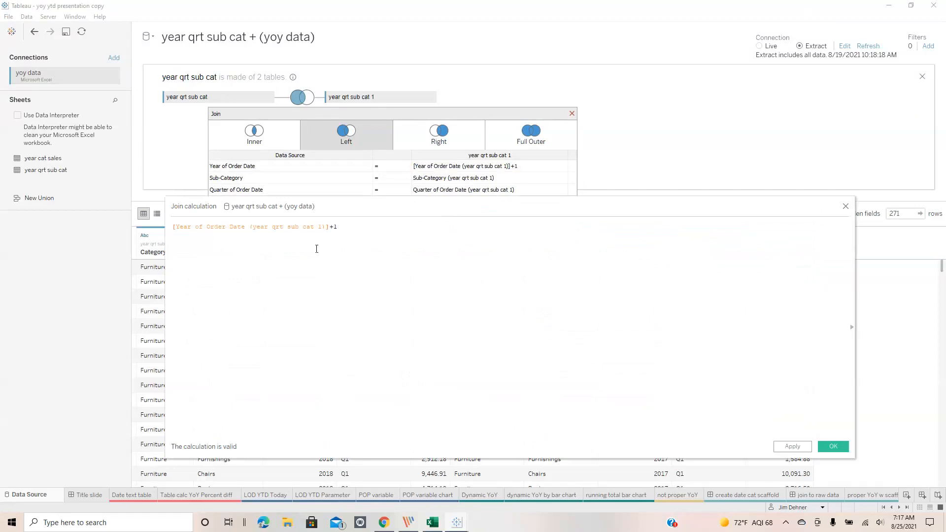
click(845, 208)
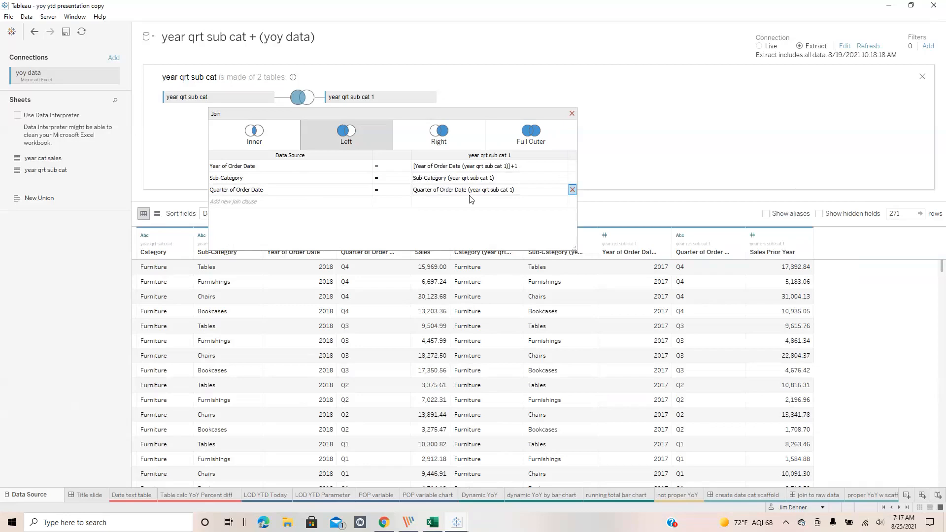
click(572, 114)
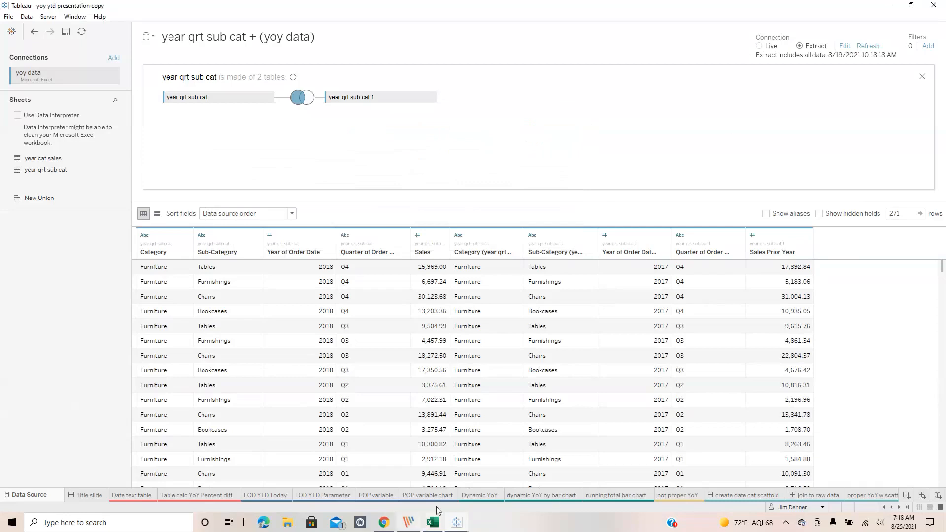
click(490, 496)
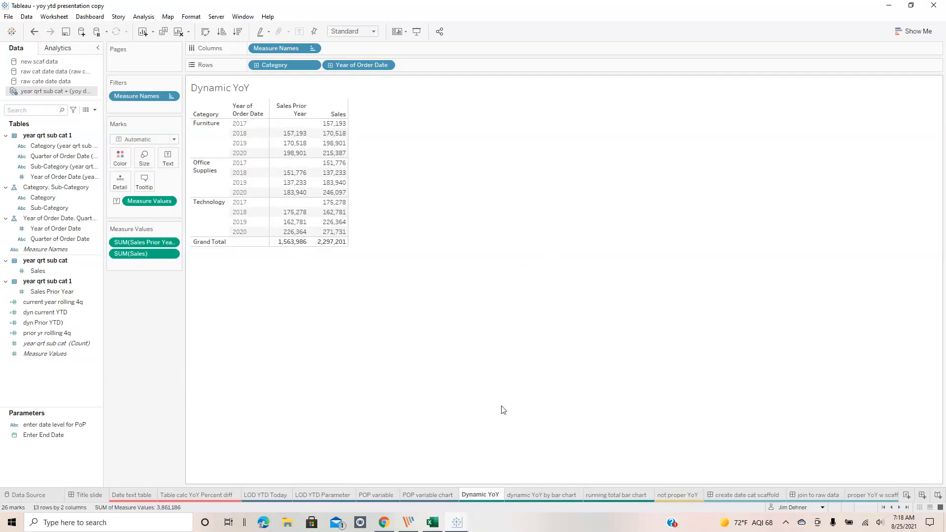
- View the dynamic YoY by bar chart sheet, return to Dynamic YoY and expand Year of Order Date to quarter level
click(522, 498)
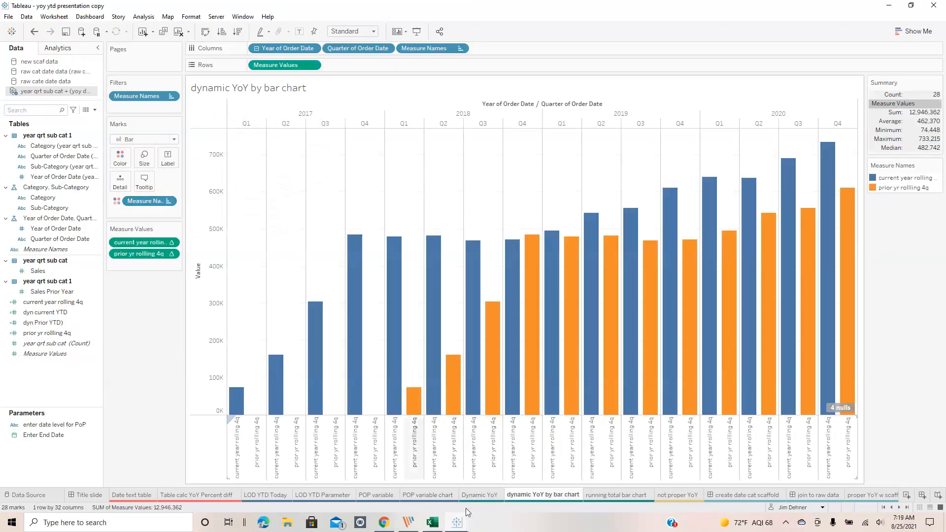
click(490, 497)
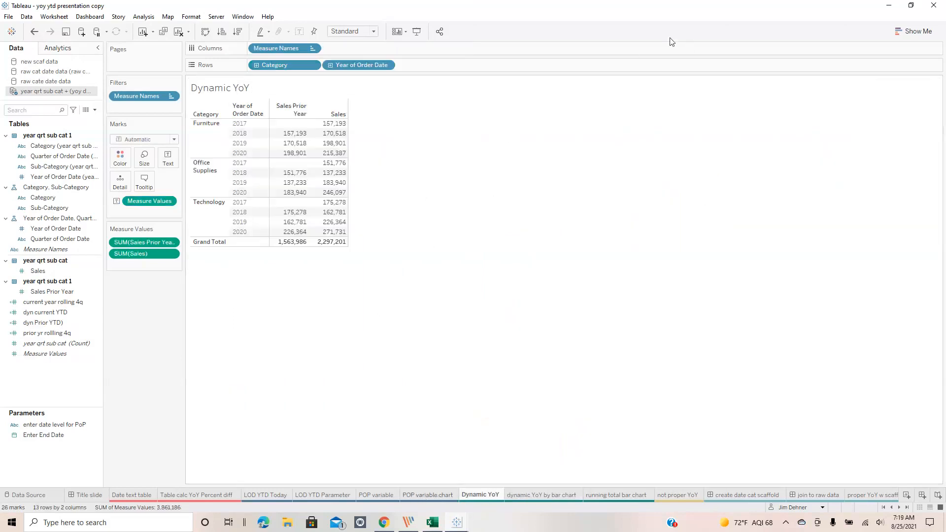
click(329, 65)
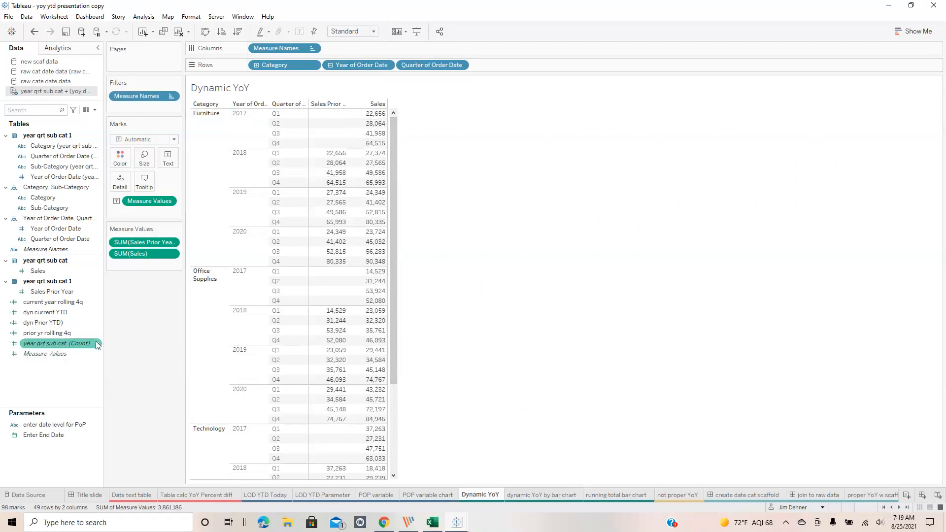
- Examine the formula of the current year rolling 4q calculated field in enlarged text and close it unchanged
mouse_move(97, 345)
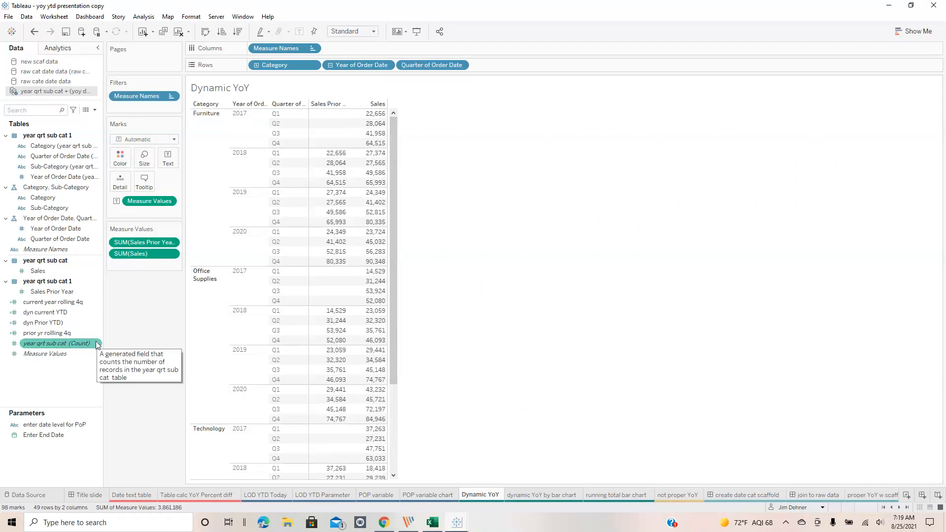
right_click(58, 307)
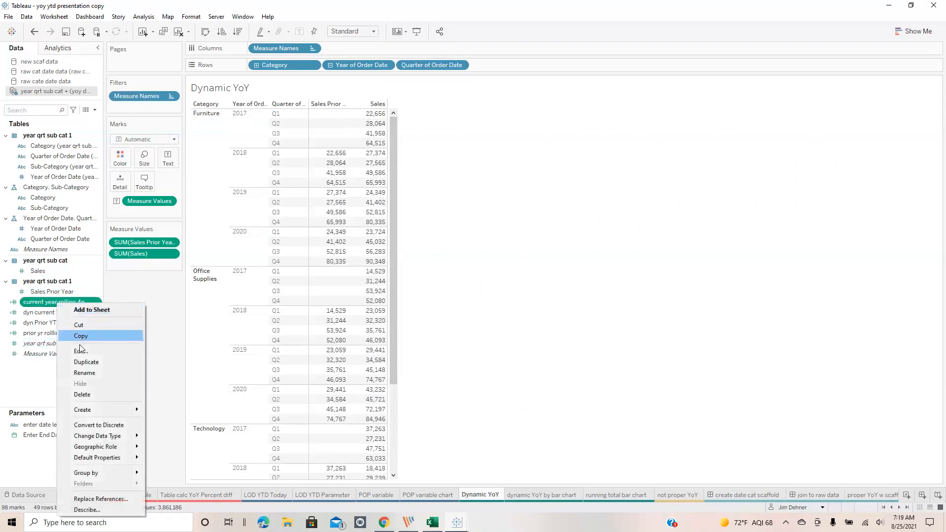
click(80, 352)
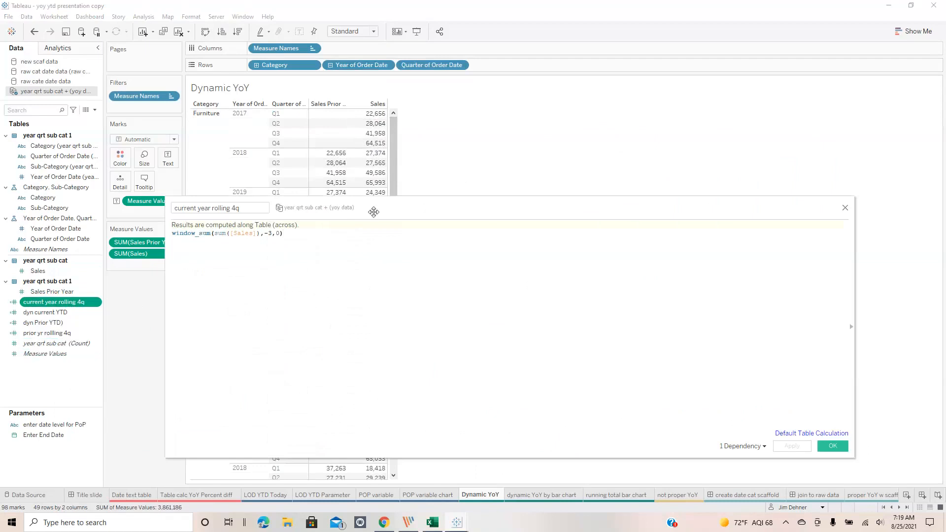
drag(374, 211, 556, 216)
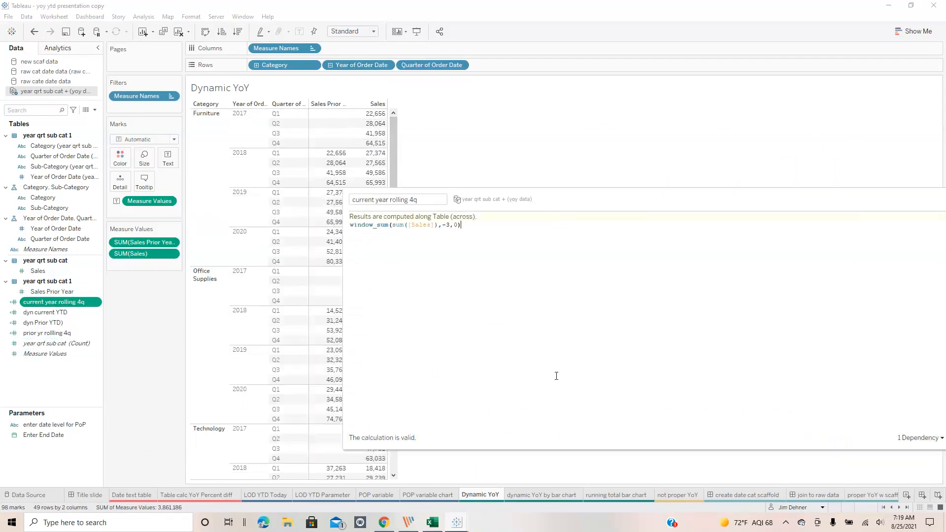
scroll(525, 339, up, 6)
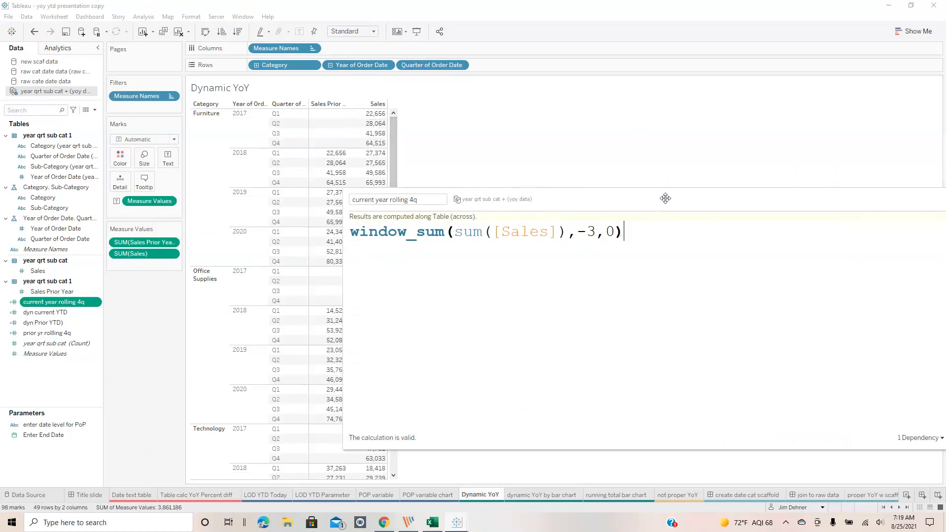
drag(665, 199, 480, 207)
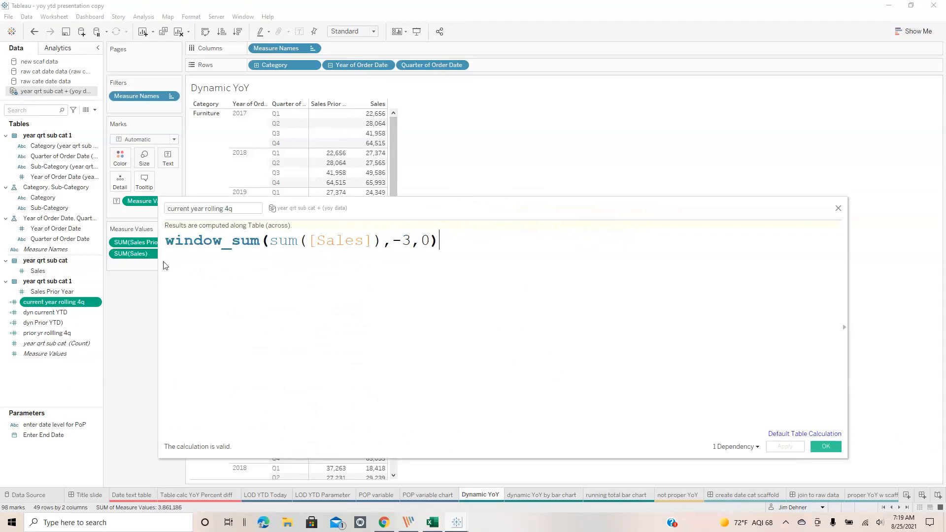
click(839, 209)
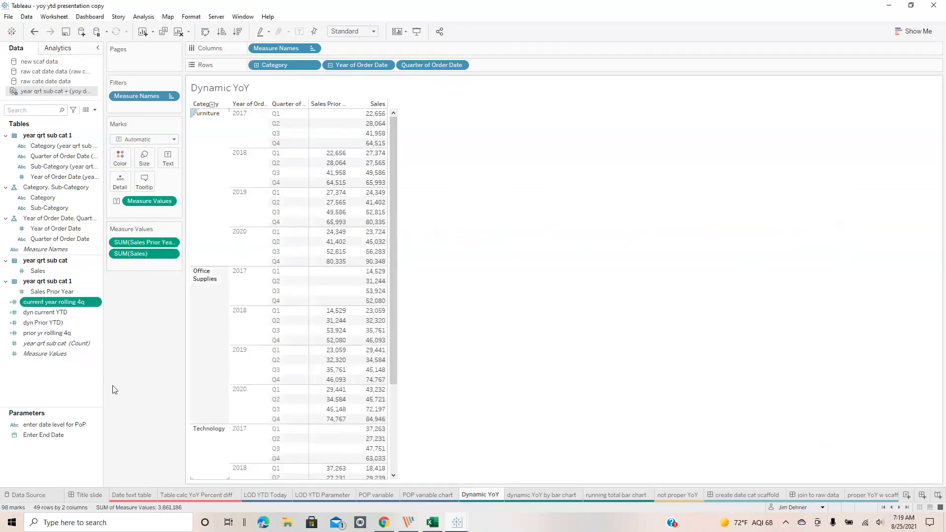
- Examine the formula of the prior yr rollling 4q calculated field in enlarged text and close it unchanged
right_click(49, 335)
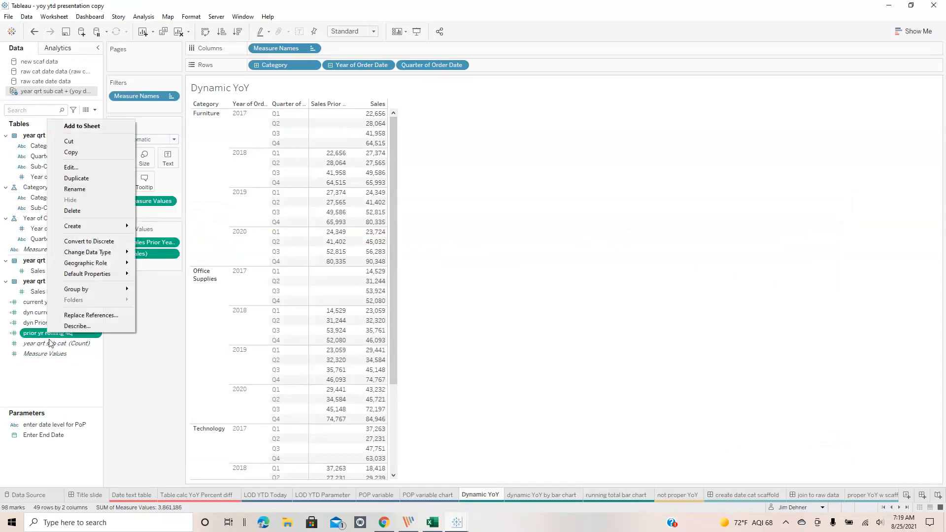
click(69, 167)
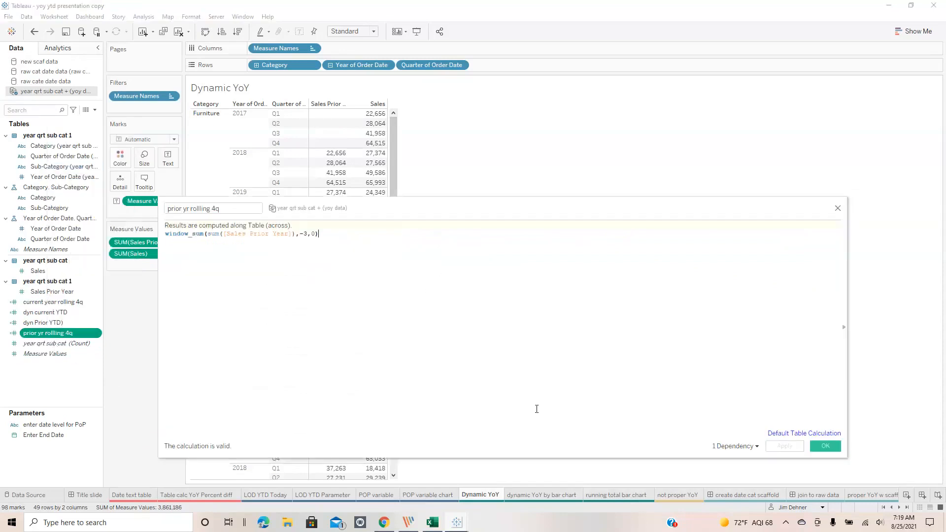
ctrl+scroll(533, 398, up, 6)
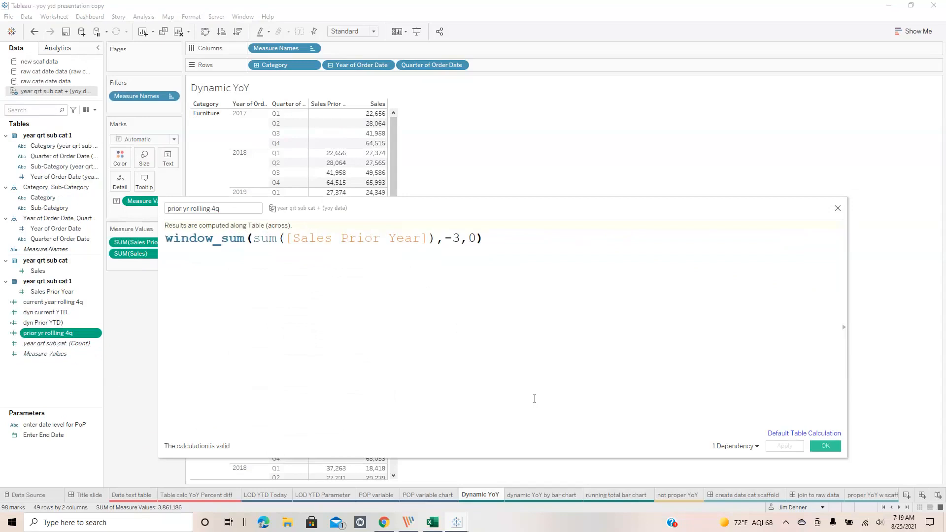
click(838, 208)
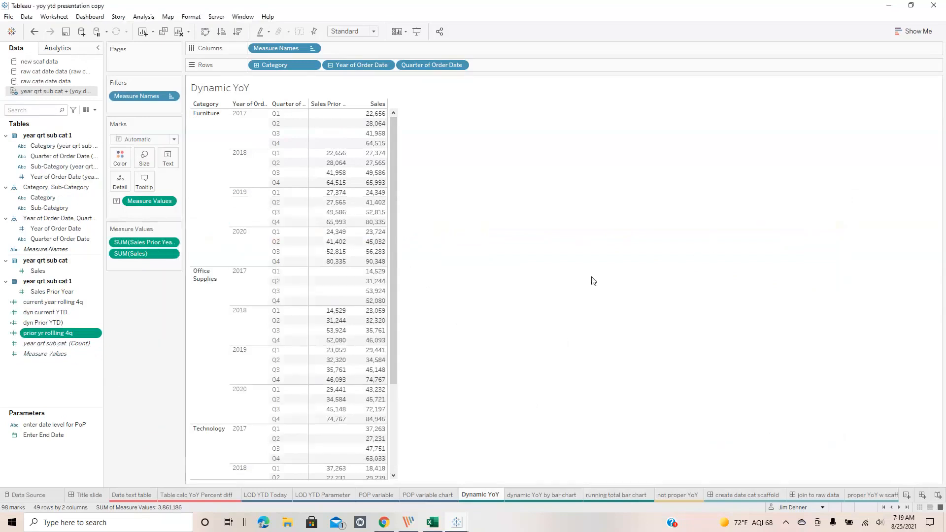
- Add current year rolling 4q and prior yr rollling 4q to the Dynamic YoY table and widen the data pane
double_click(52, 306)
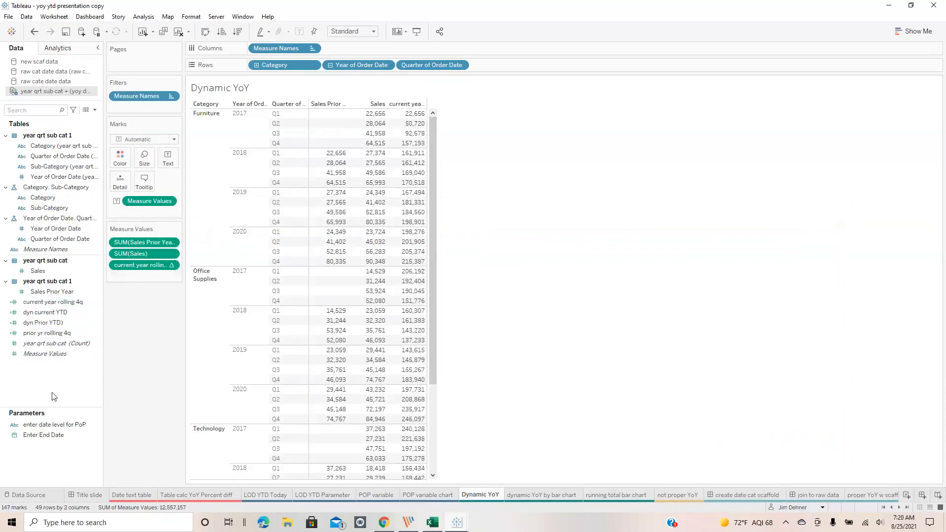
double_click(43, 333)
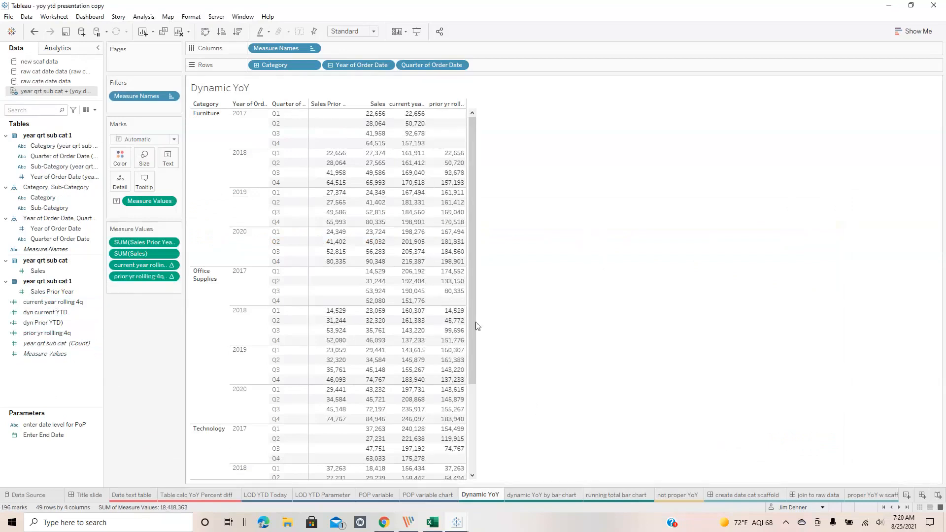
click(58, 334)
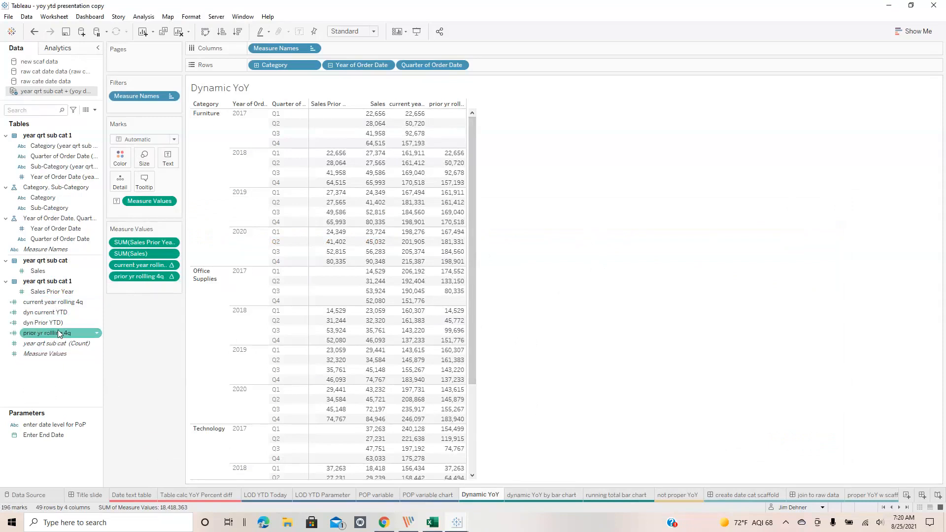
click(72, 326)
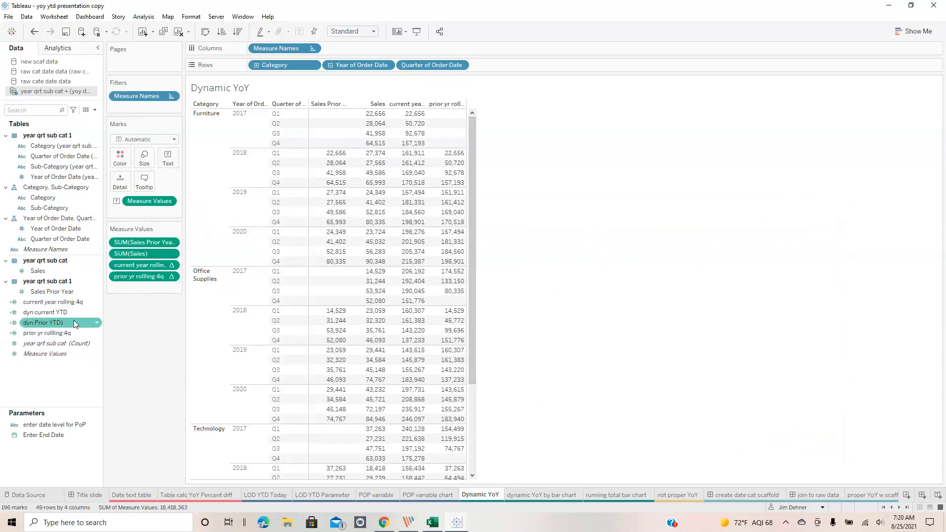
click(96, 333)
drag(102, 329, 131, 268)
- Start a new calculated field with the formula [current year rolling 4q]-[prior yr rollling 4q]
right_click(82, 388)
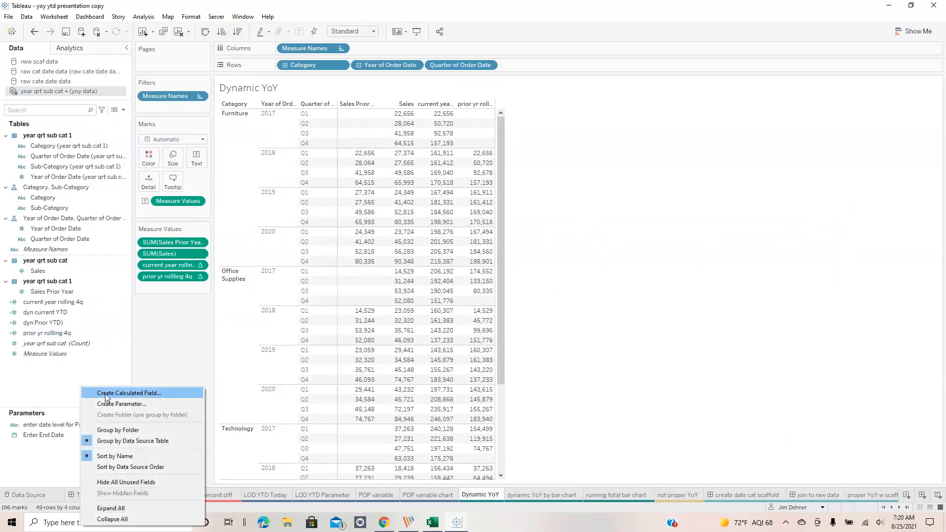
click(106, 394)
click(226, 284)
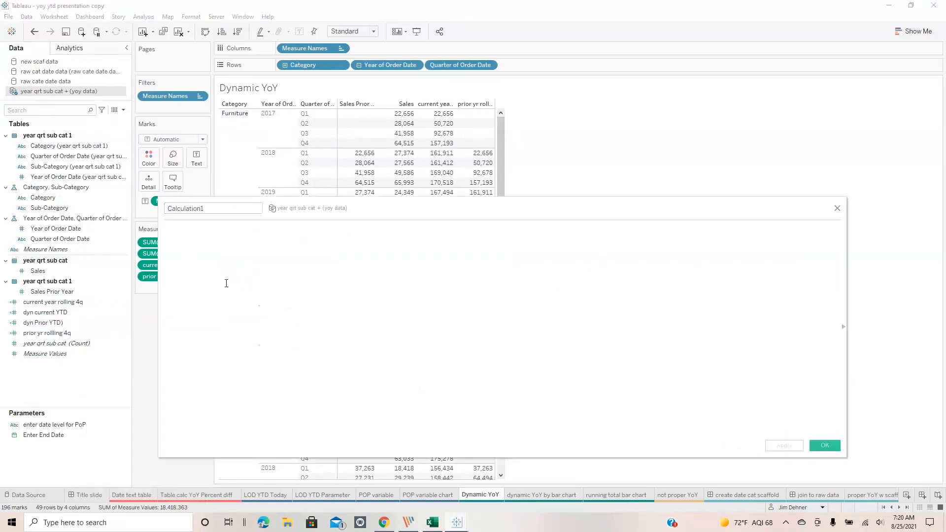
text(cu)
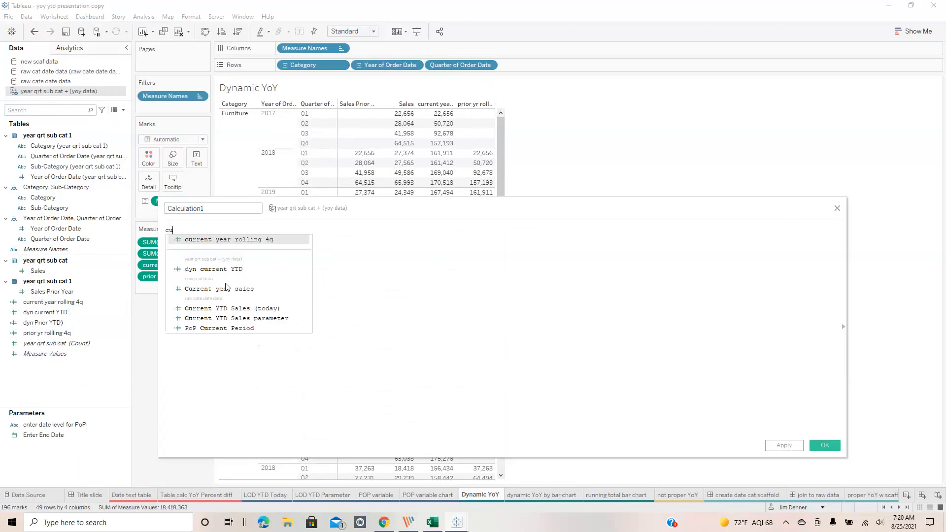
text(rr)
click(225, 240)
text(-)
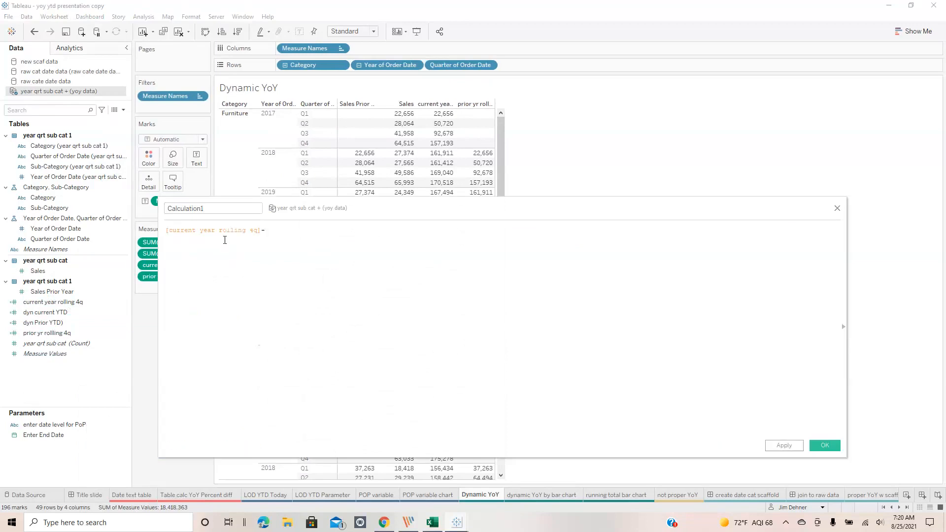
text(pric)
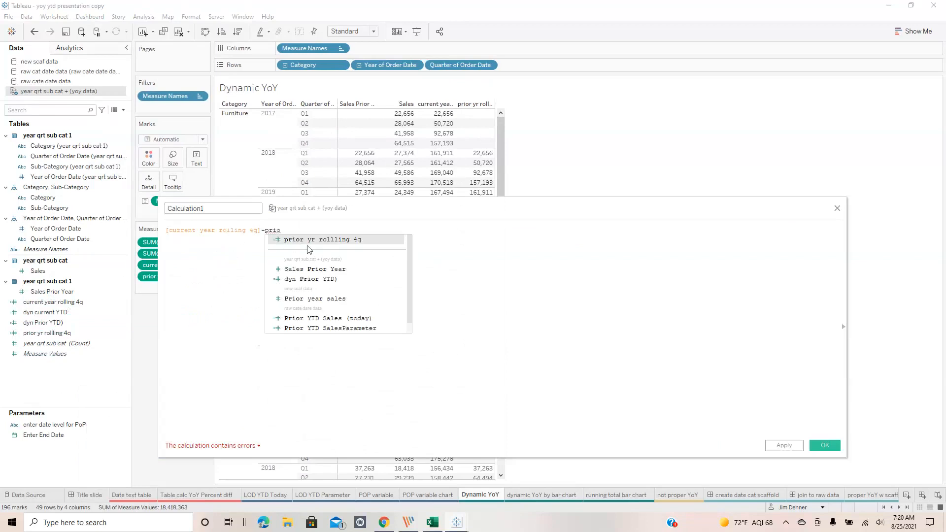
click(309, 240)
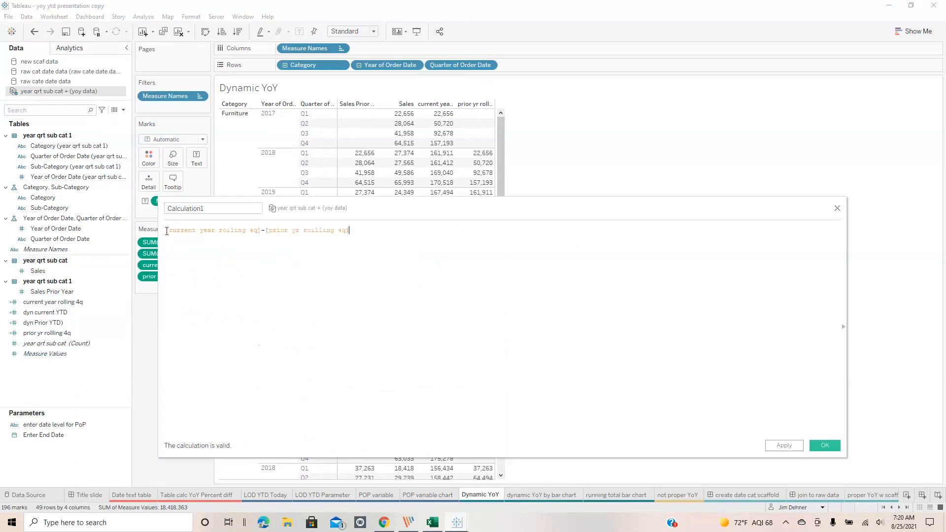
- Enclose the difference in parentheses, divide it by [prior yr rollling 4q] and save the calculated field
click(167, 231)
text(()
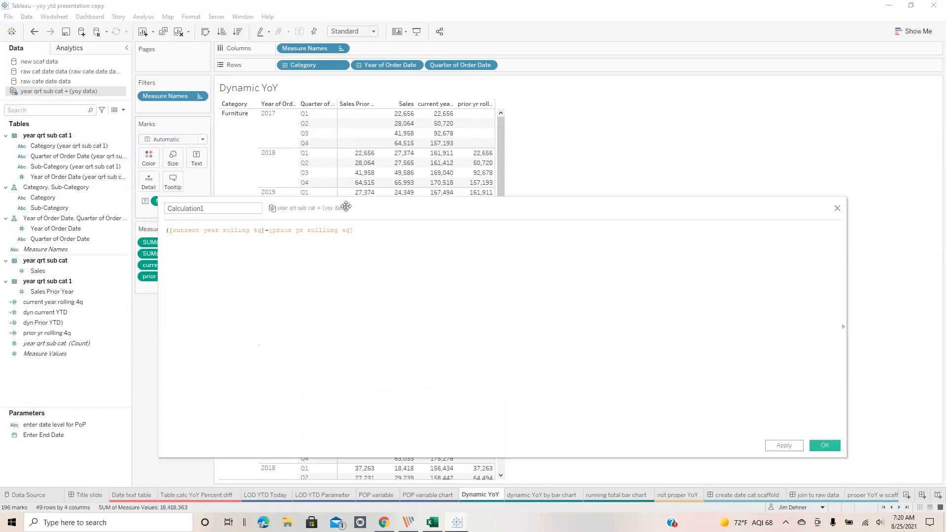
text()/prior)
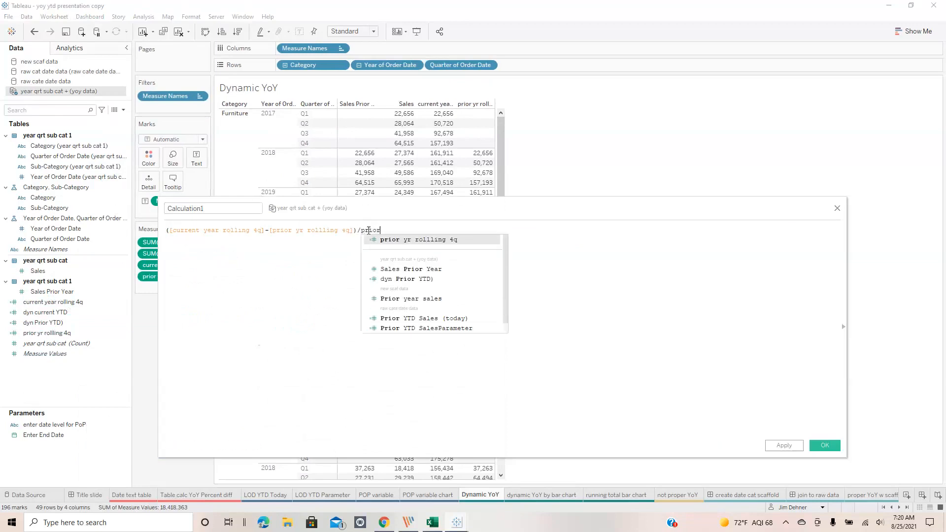
key(Return)
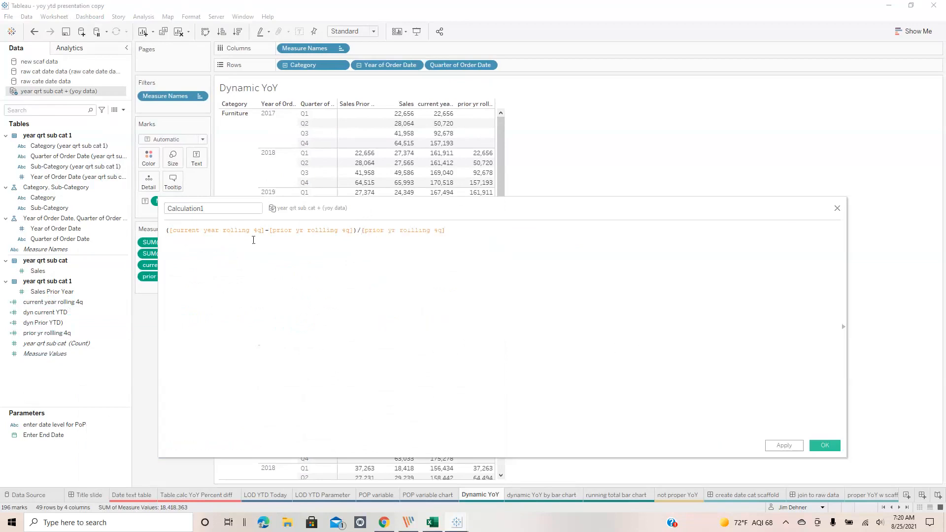
click(825, 445)
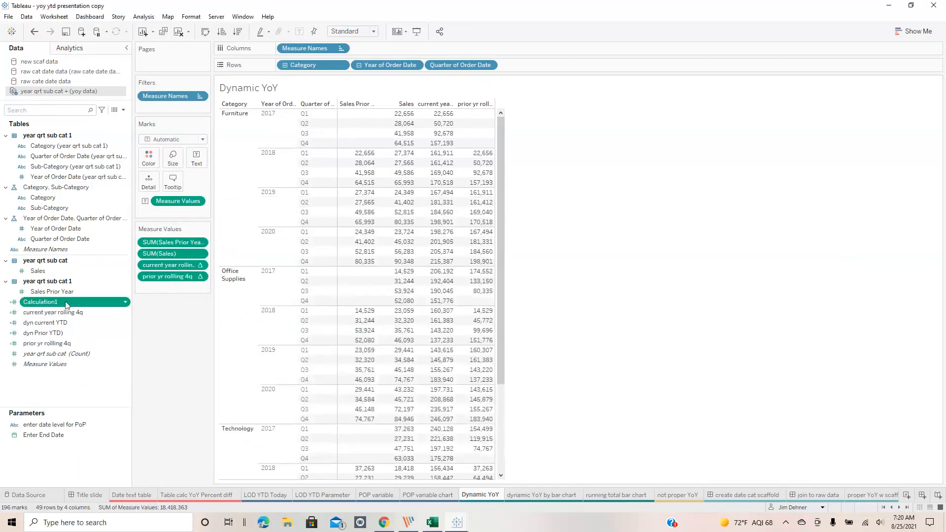
- Set the default number format of Calculation1 to Percentage and add the field to the table
right_click(55, 306)
mouse_move(93, 459)
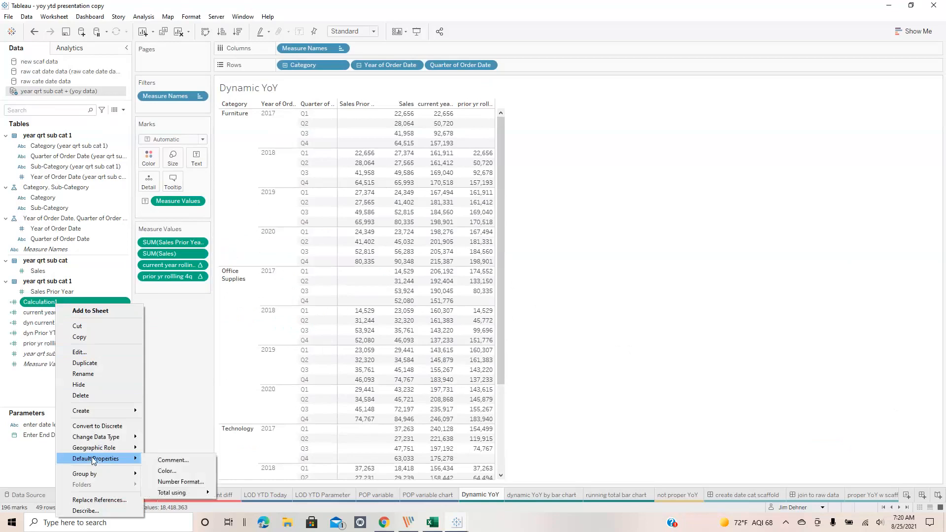
click(181, 482)
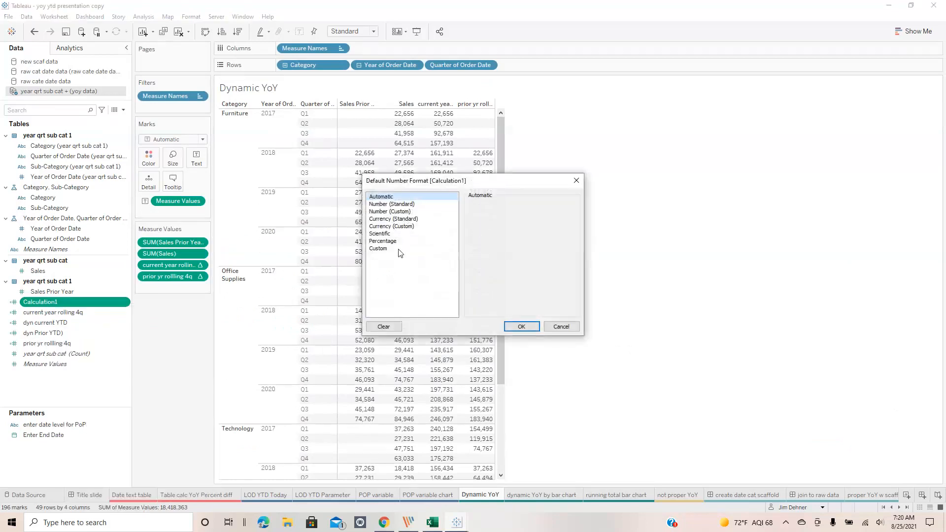
click(387, 241)
click(521, 327)
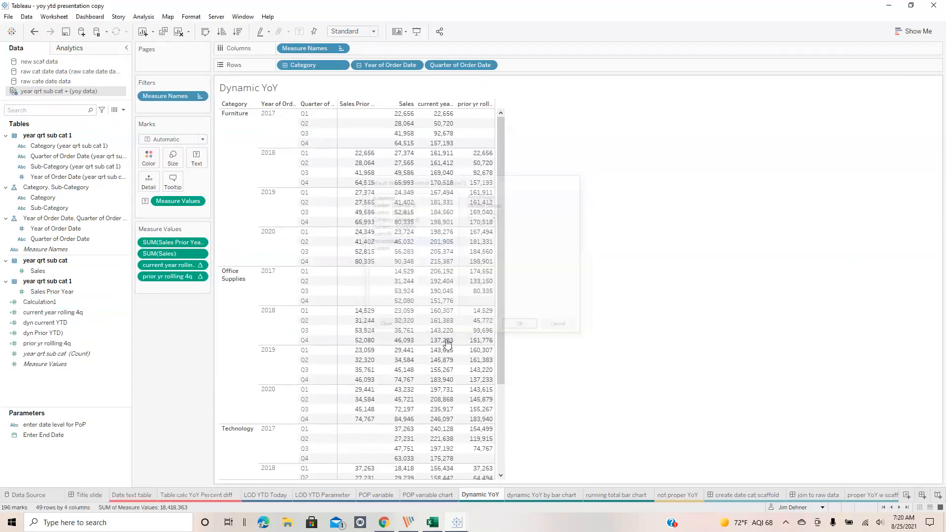
double_click(40, 303)
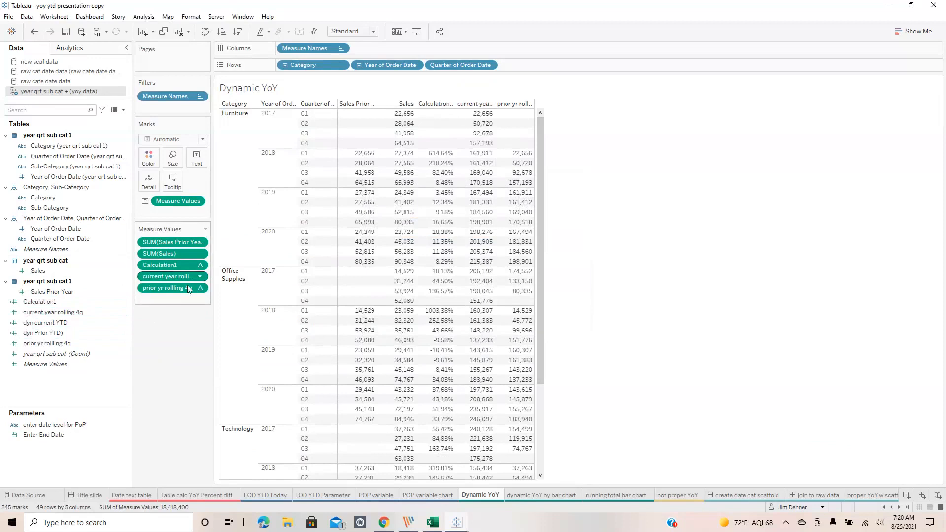
- Move current year rolling 4q below prior yr rollling 4q in the measure values, and check the dynamic YoY by bar chart sheet before returning
drag(184, 279, 151, 302)
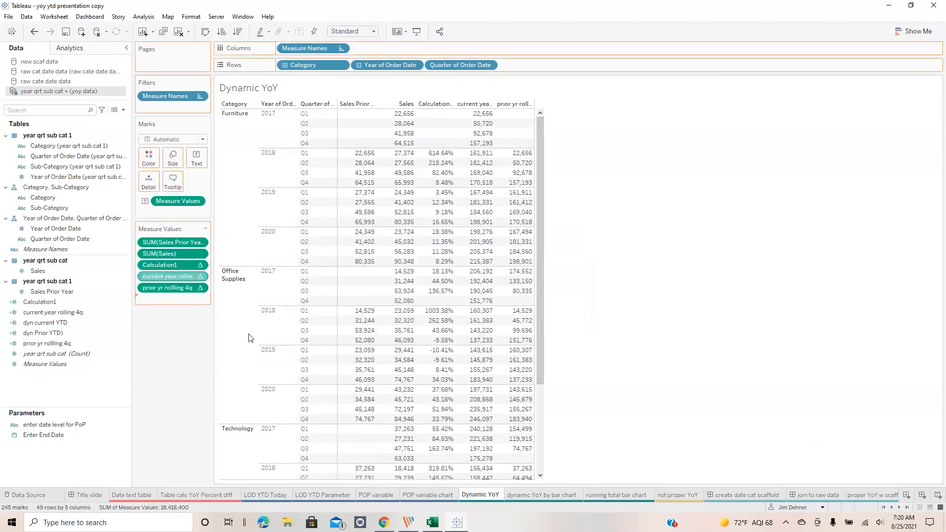
click(530, 497)
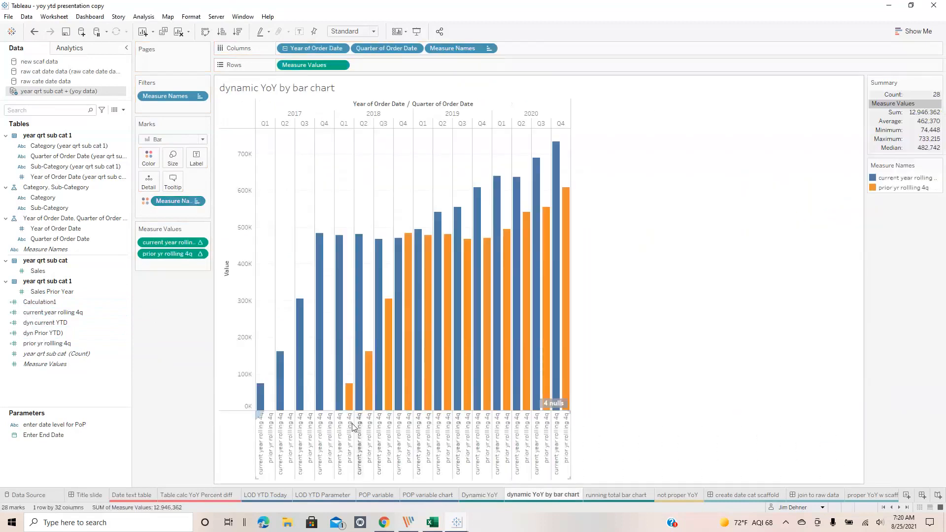
click(476, 495)
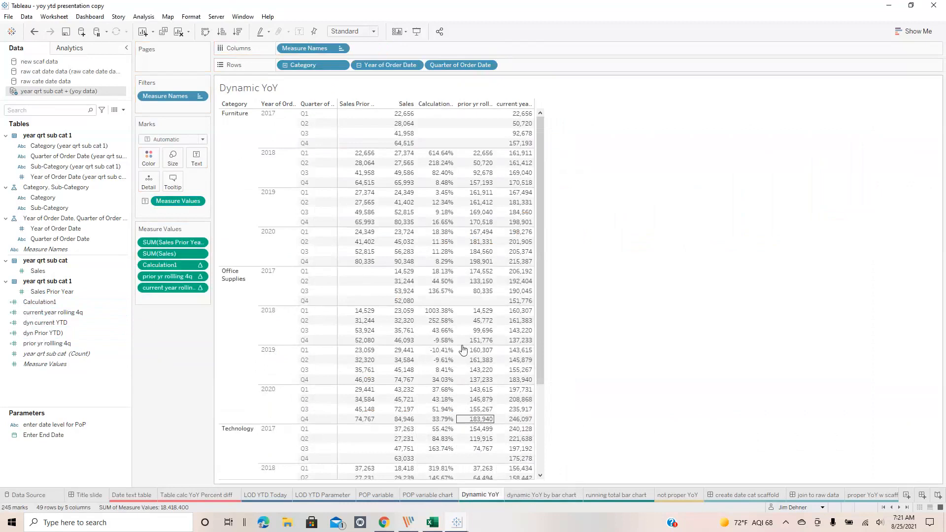
- Review the dynamic YoY by bar chart and running total bar chart sheets, and open the not proper YoY sheet
click(526, 497)
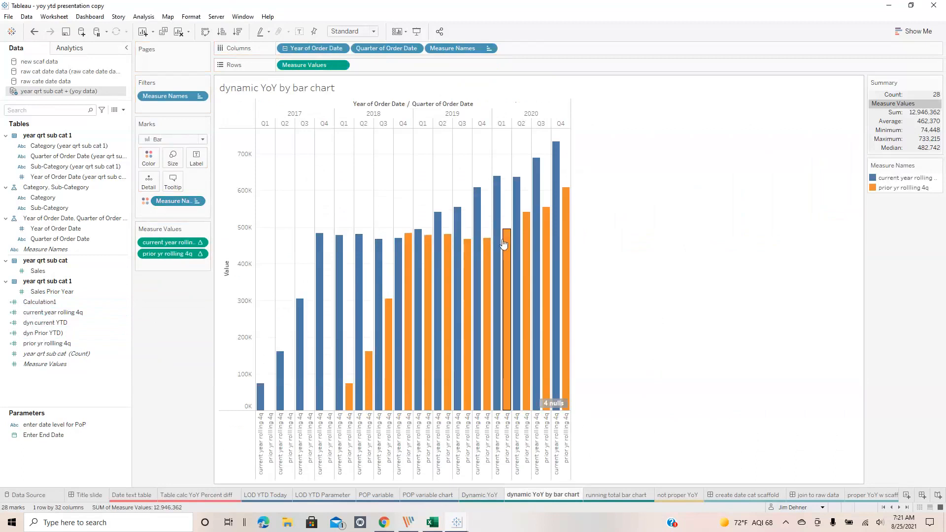
click(611, 495)
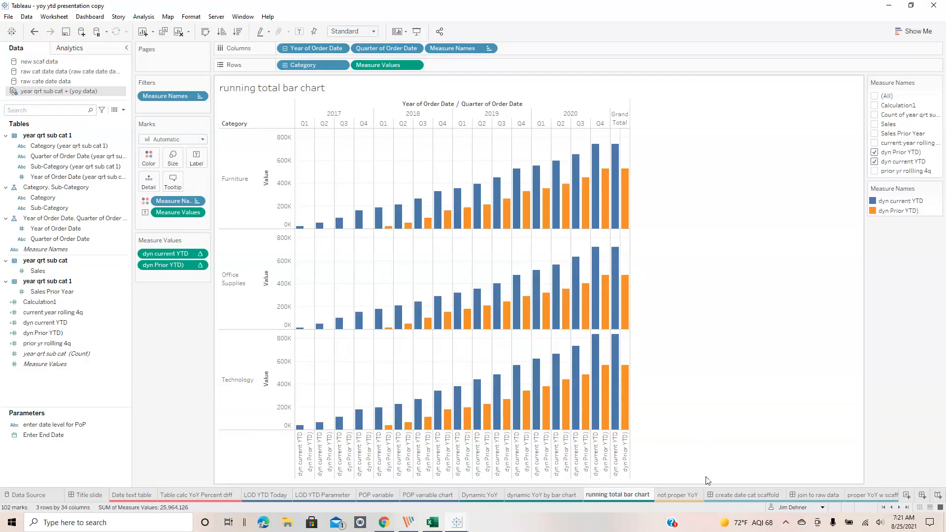
click(674, 494)
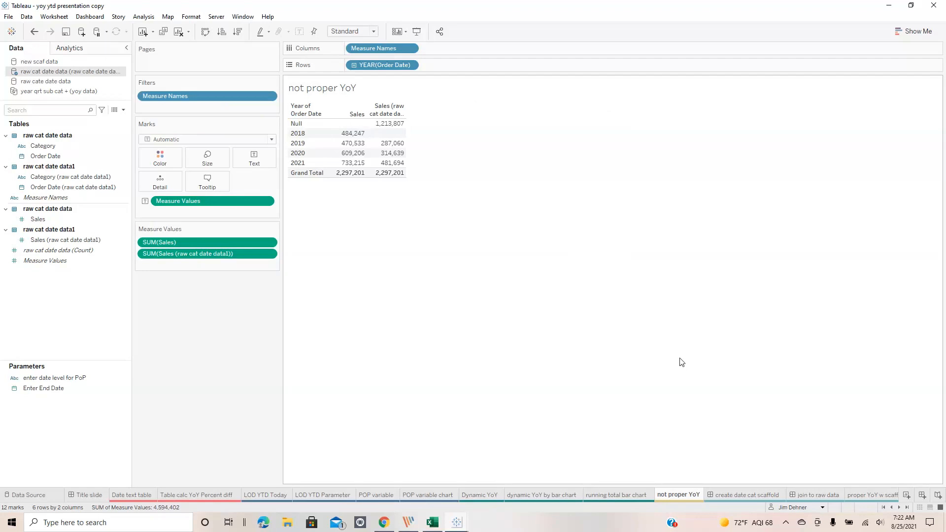
- Inspect the join clauses between the two raw cat date data tables in an enlarged join window, and return to the not proper YoY sheet
click(25, 495)
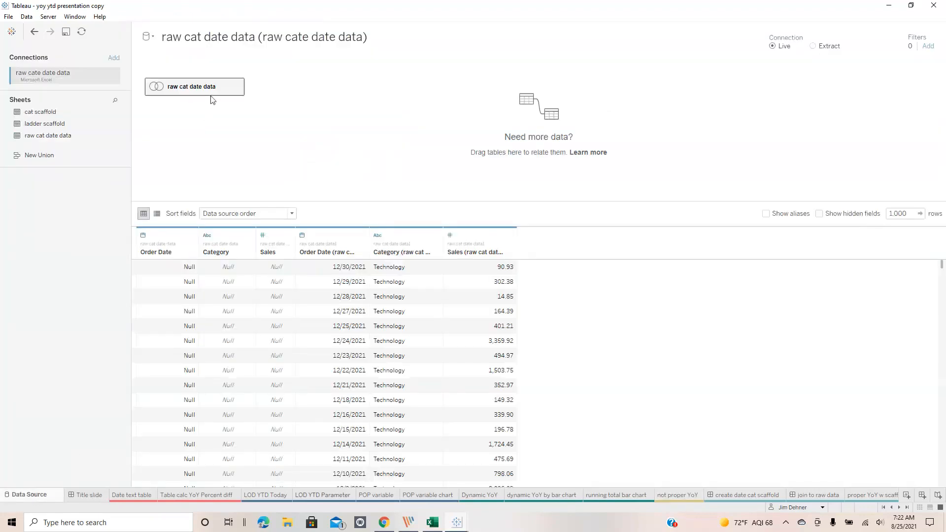
double_click(215, 92)
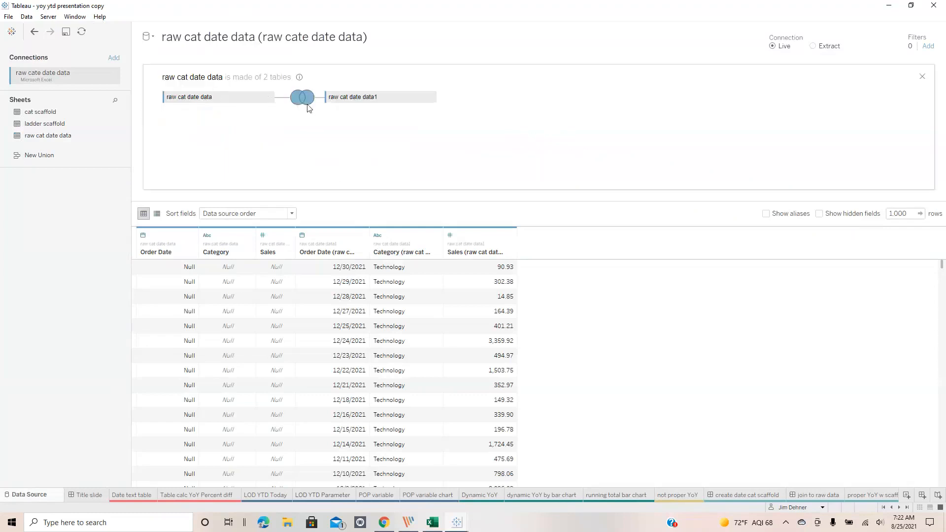
click(306, 106)
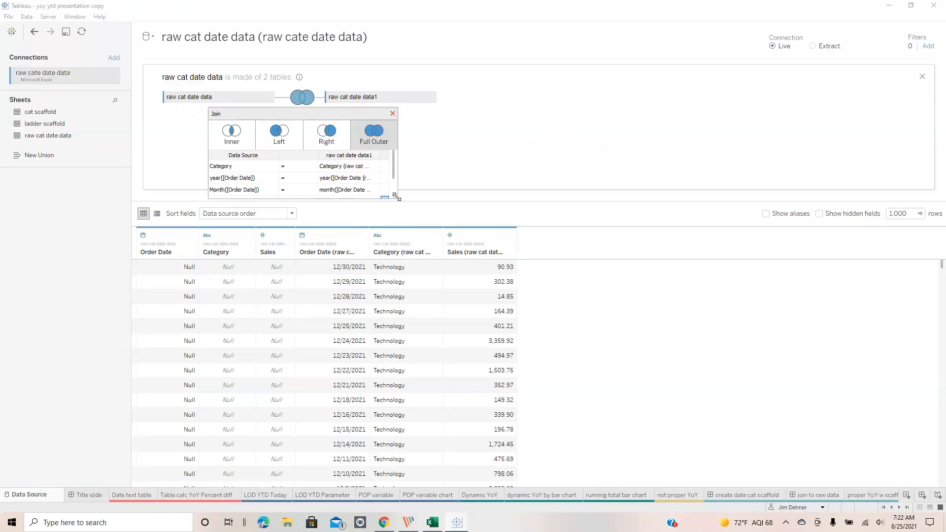
drag(397, 197, 612, 275)
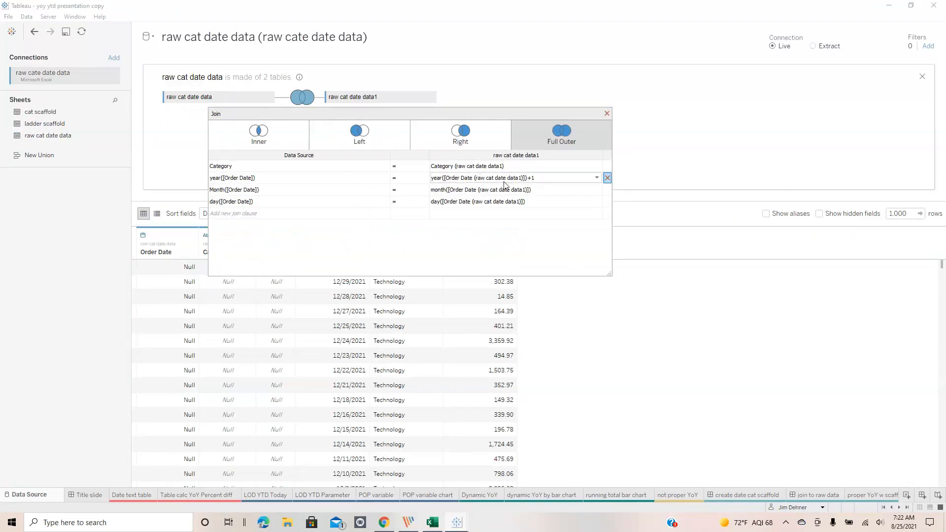
click(606, 114)
click(671, 496)
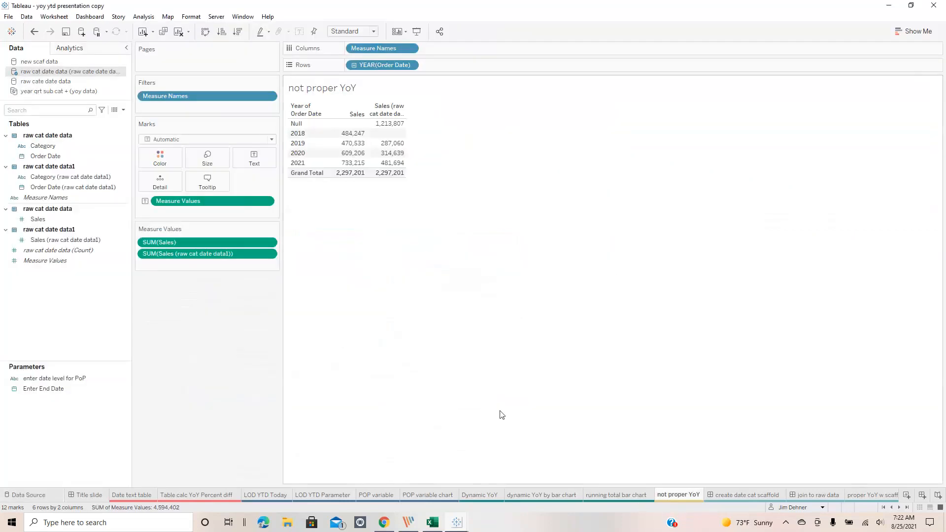
- Examine the grand totals, the Null-year sales and the empty 2018 prior-year cell in the not proper YoY table
mouse_move(351, 160)
mouse_move(350, 179)
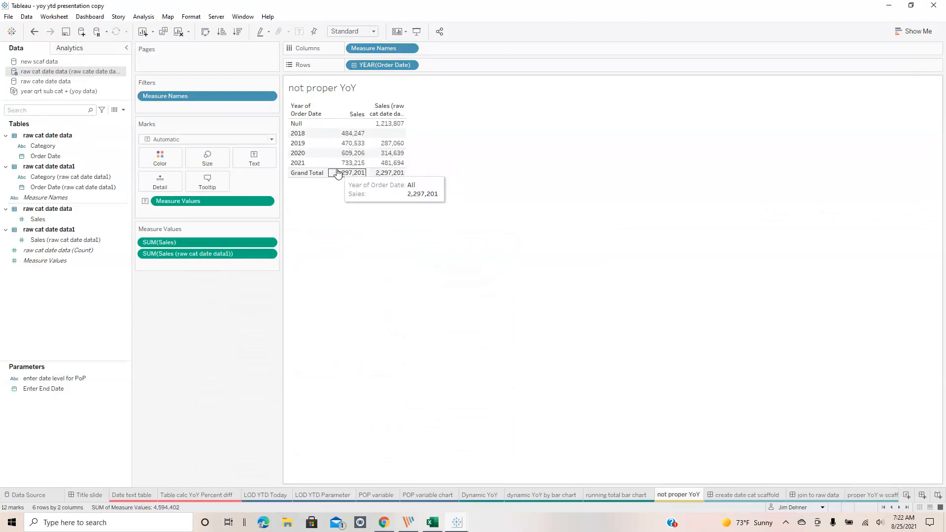
click(394, 127)
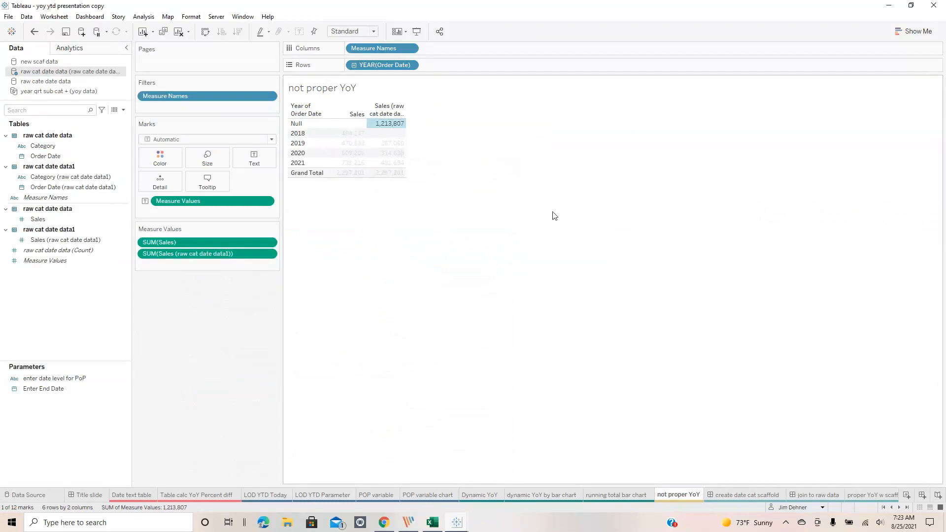
click(545, 261)
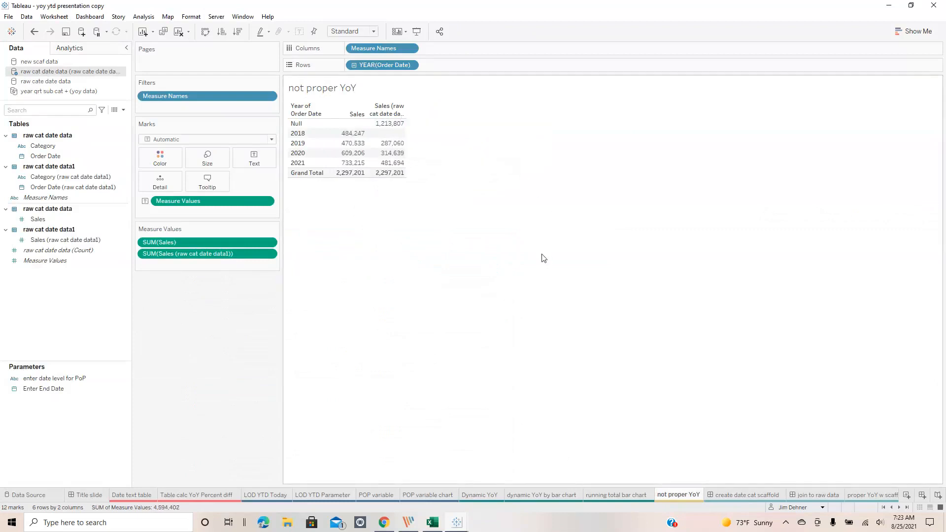
mouse_move(392, 139)
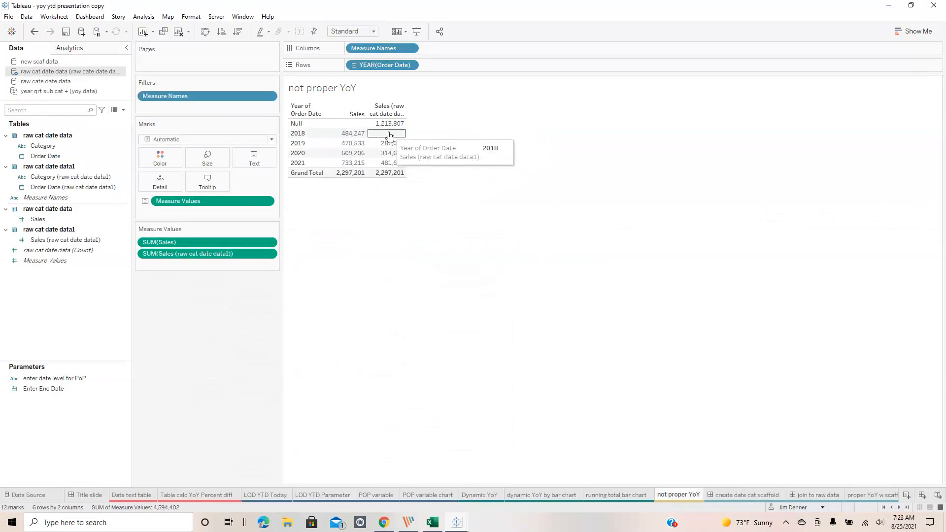
mouse_move(393, 180)
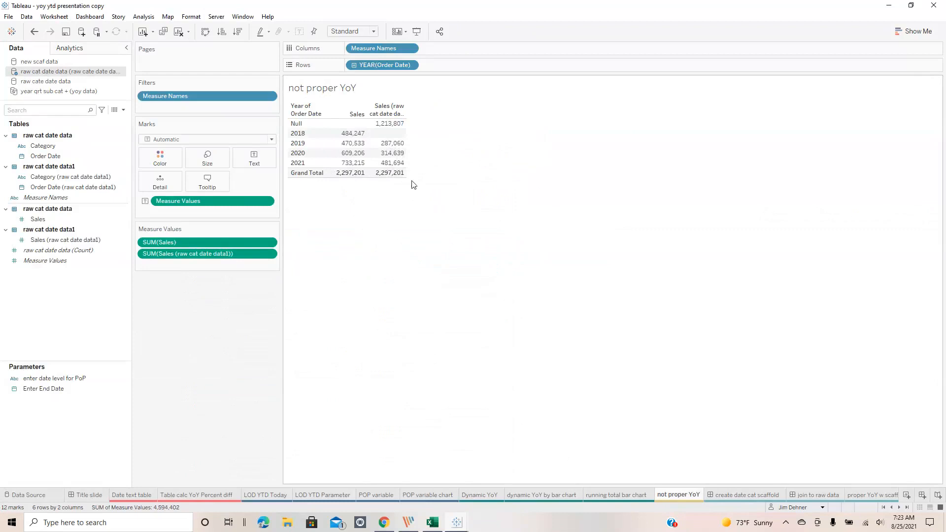
- Drill the Order Date year in the rows down to quarters and check the quarterly sales on the not proper YoY sheet
mouse_move(359, 142)
click(354, 64)
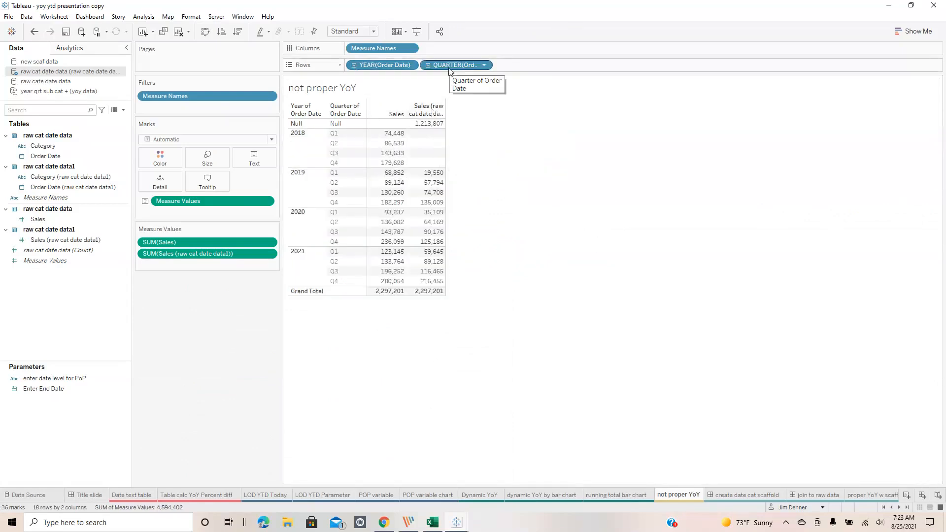
mouse_move(432, 126)
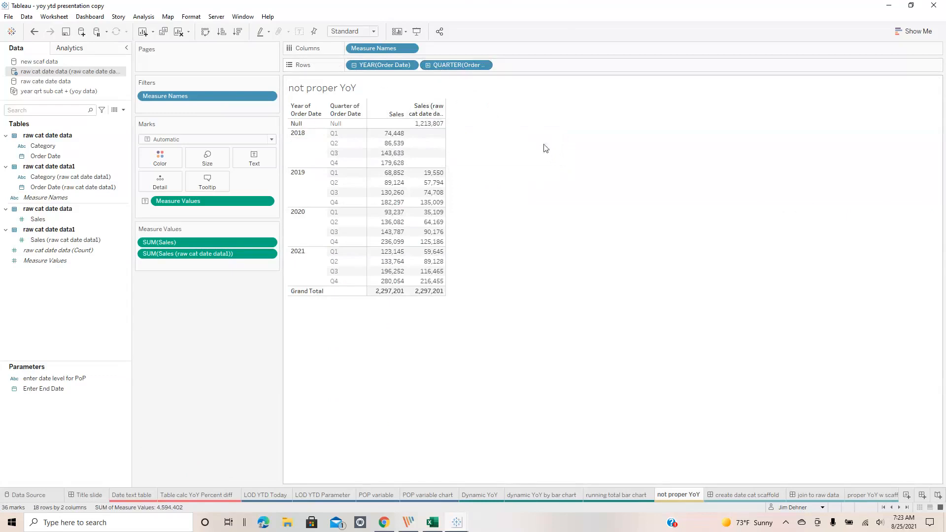
- Review the create date cat scaffold and join to raw data dashboards, and open the proper YoY w scaffold sheet
click(736, 495)
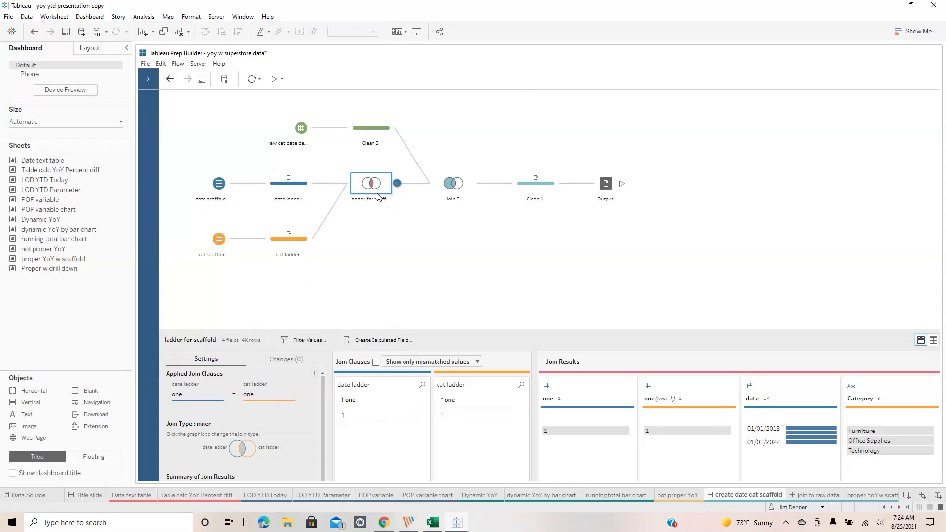
click(807, 492)
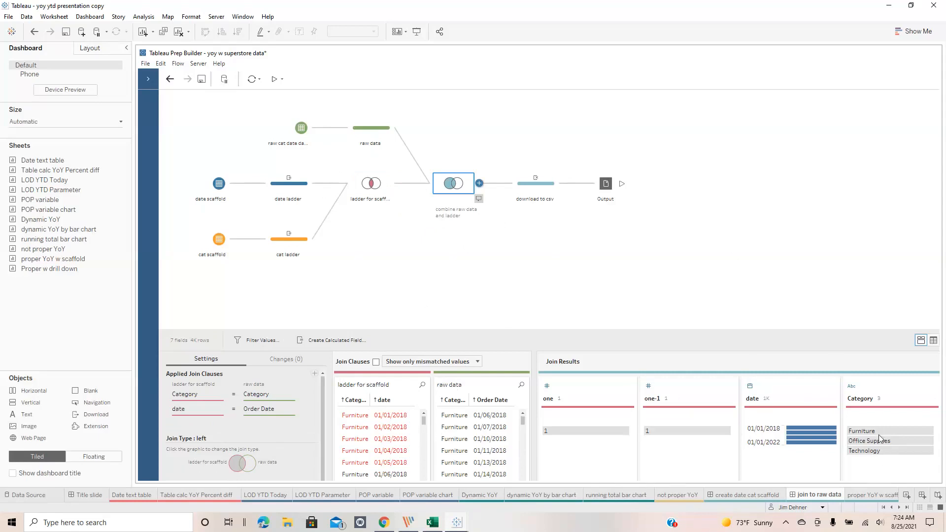
click(899, 472)
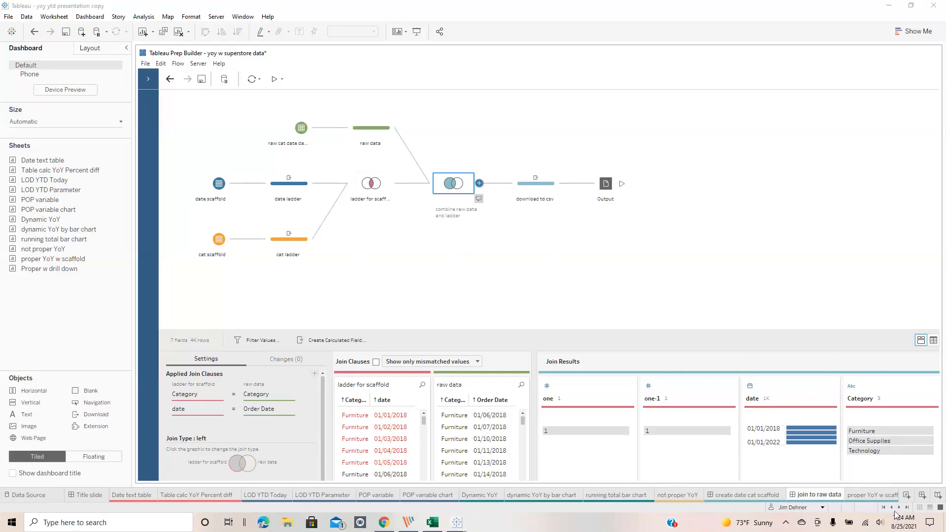
click(878, 495)
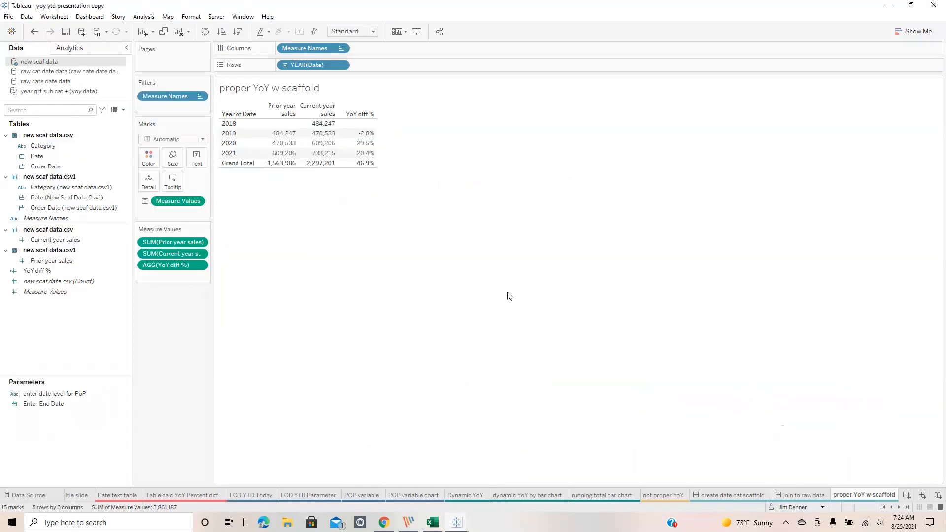
- Inspect the join clauses between the two new scaf data.csv tables in an enlarged join window, and return to proper YoY w scaffold
click(62, 496)
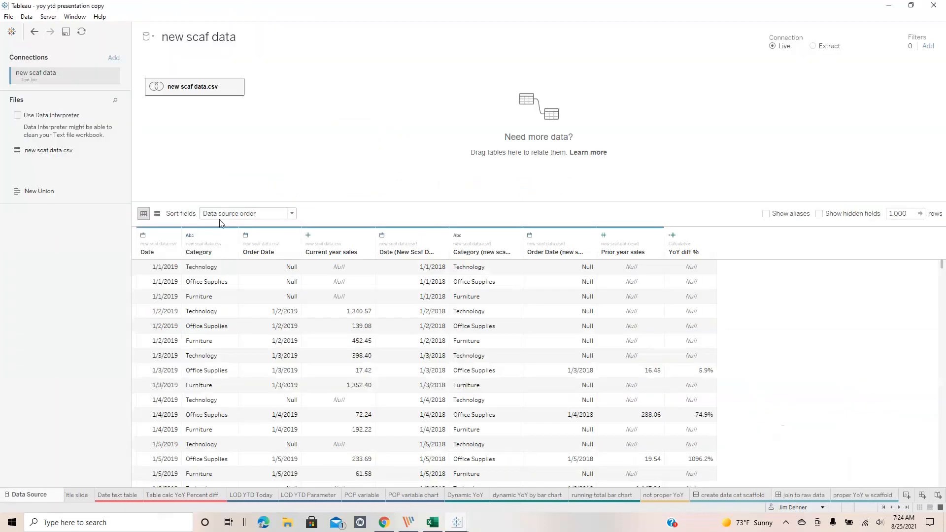
double_click(206, 87)
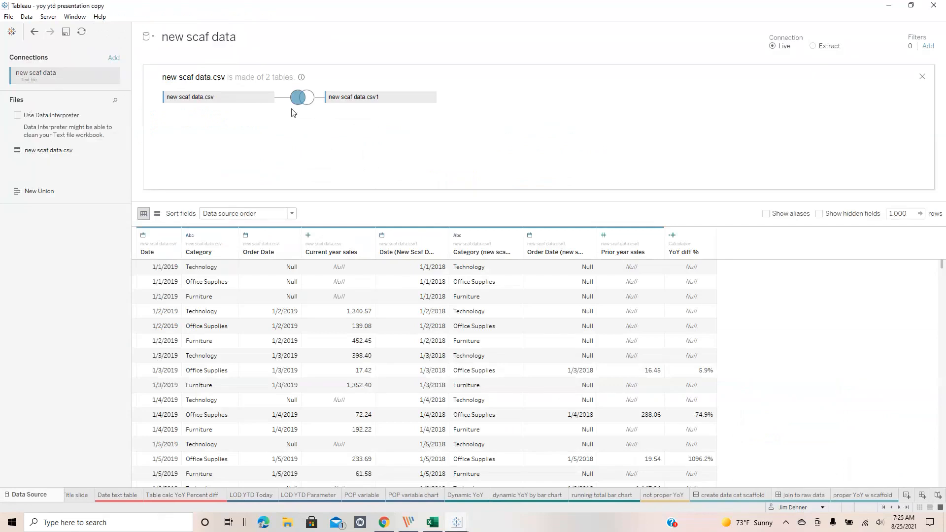
click(304, 96)
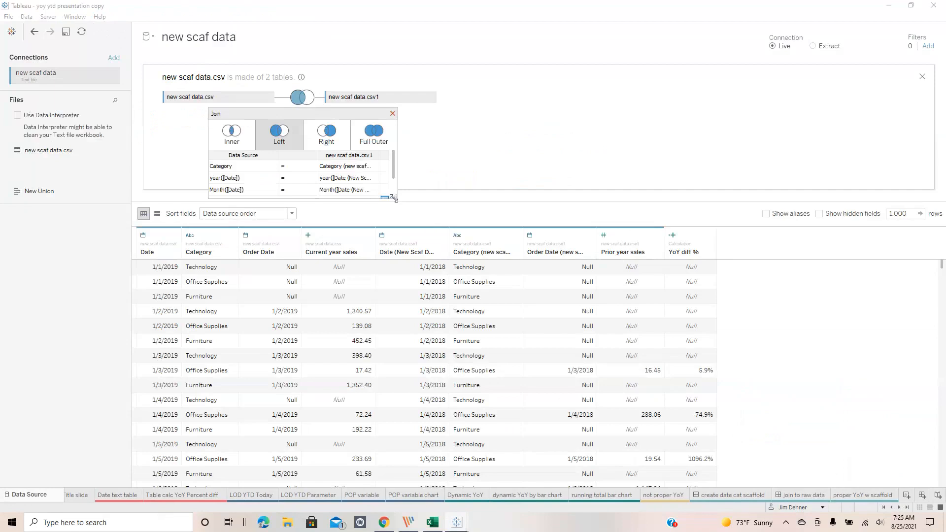
drag(395, 198, 508, 224)
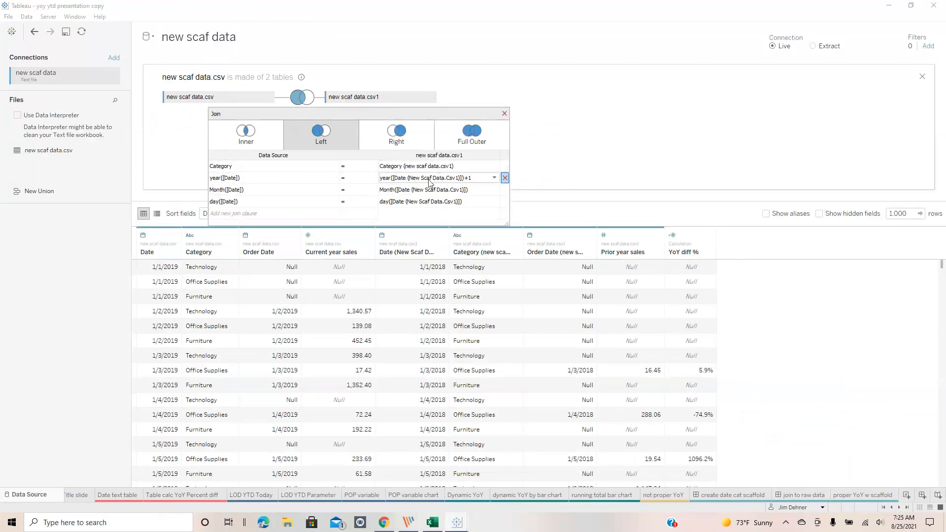
click(506, 114)
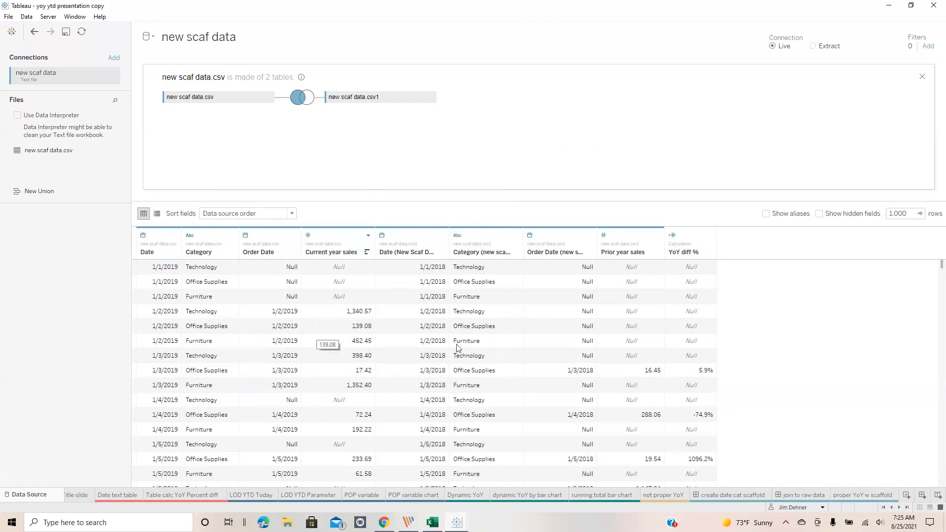
click(845, 497)
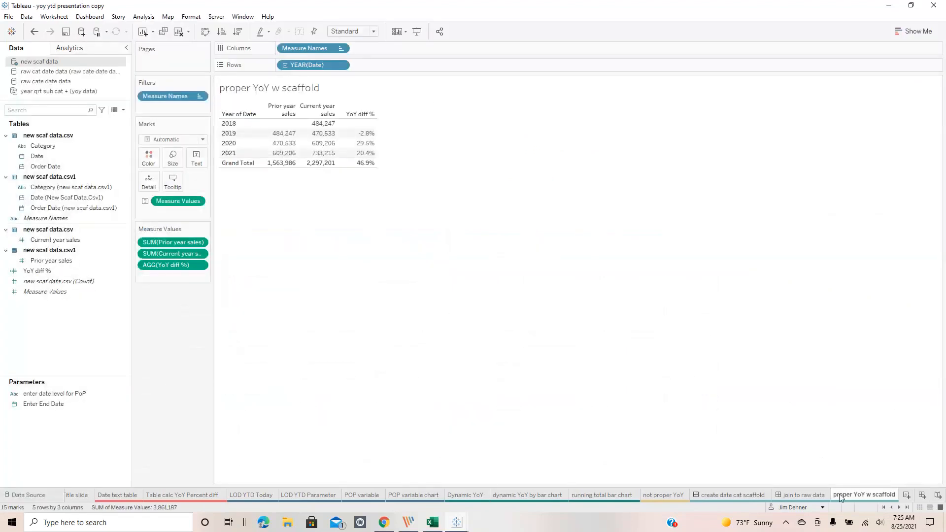
- Examine the scaffold-based YoY table by year, and open the Proper w drill down sheet to review it by category
click(899, 507)
click(900, 508)
click(900, 507)
mouse_move(321, 130)
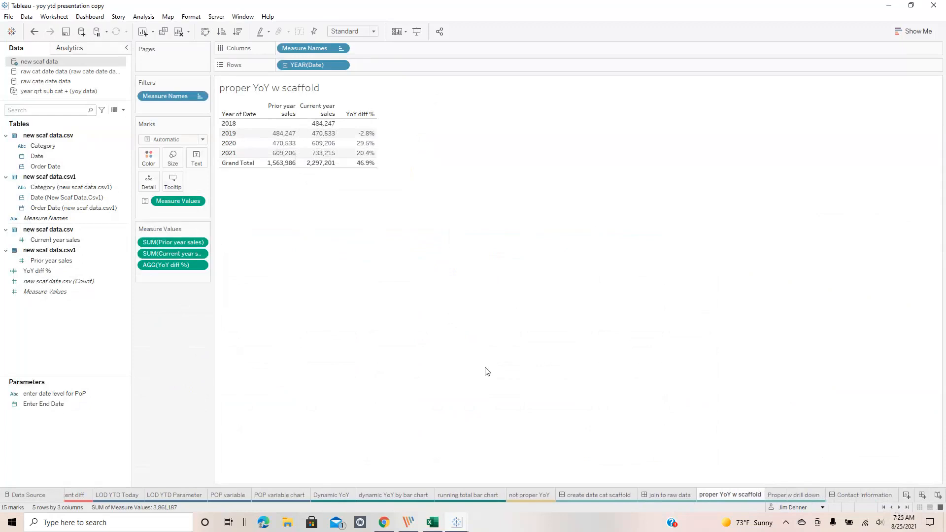
click(785, 497)
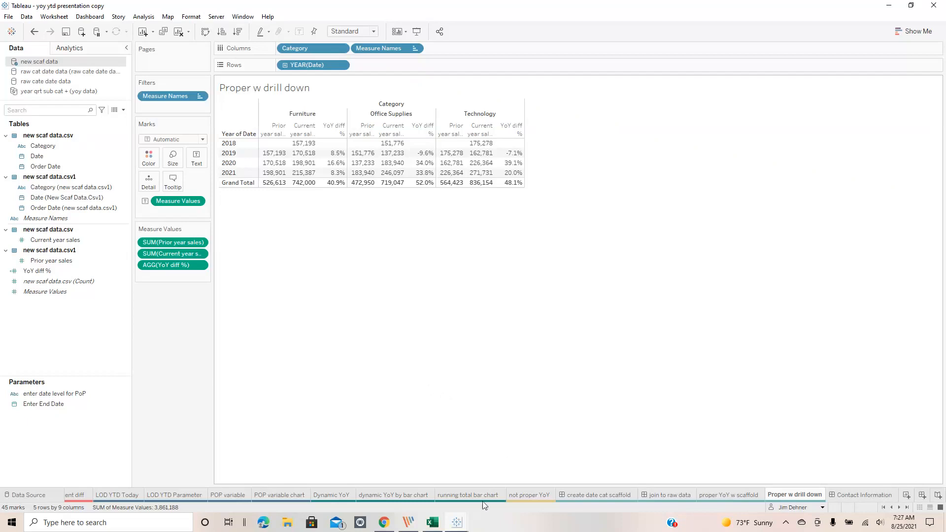
- Switch to the Calc 1 presentation final workbook, review its date functions dashboard and open the 4 datemath sheet
mouse_move(458, 527)
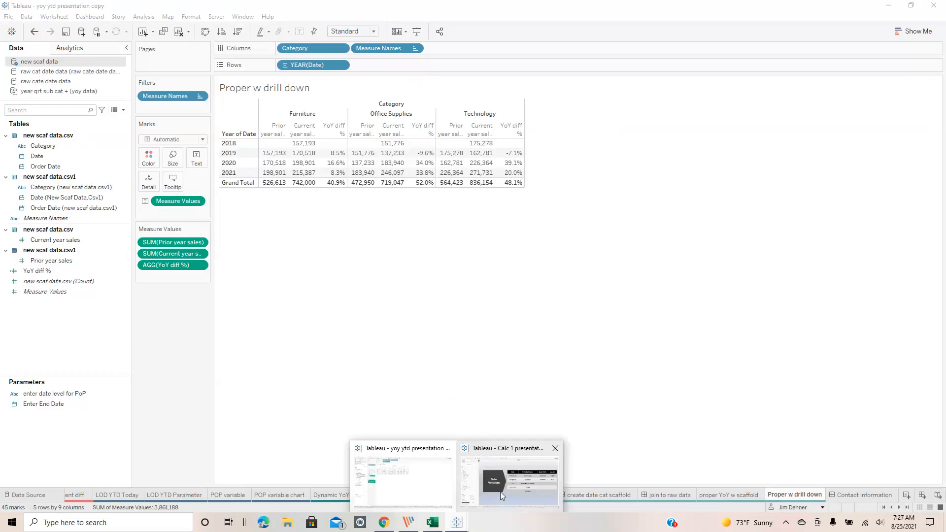
click(500, 492)
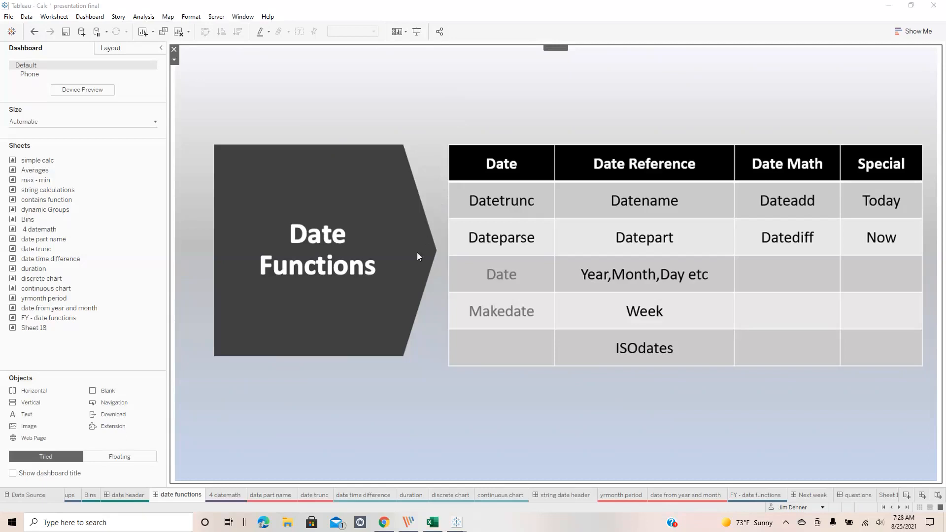
click(232, 494)
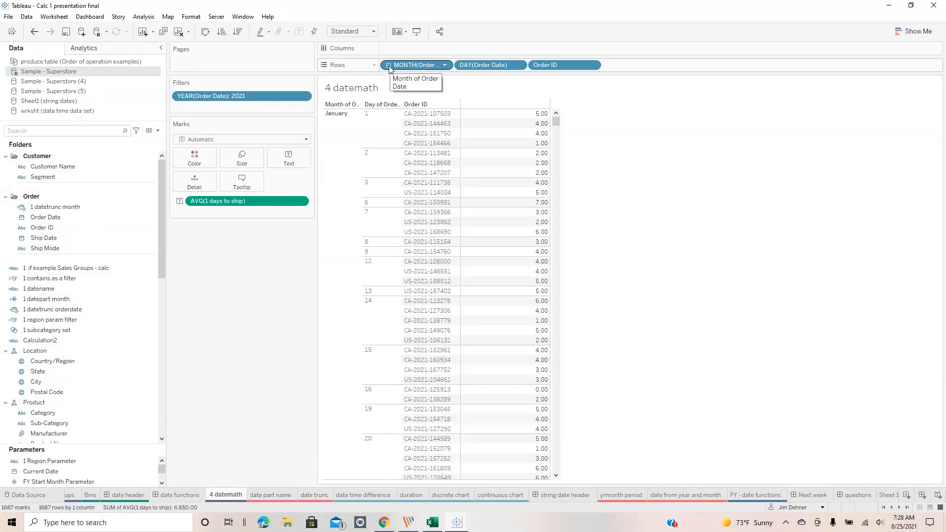
- Look through the Sample - Superstore field list and search the fields for "avg"
click(87, 340)
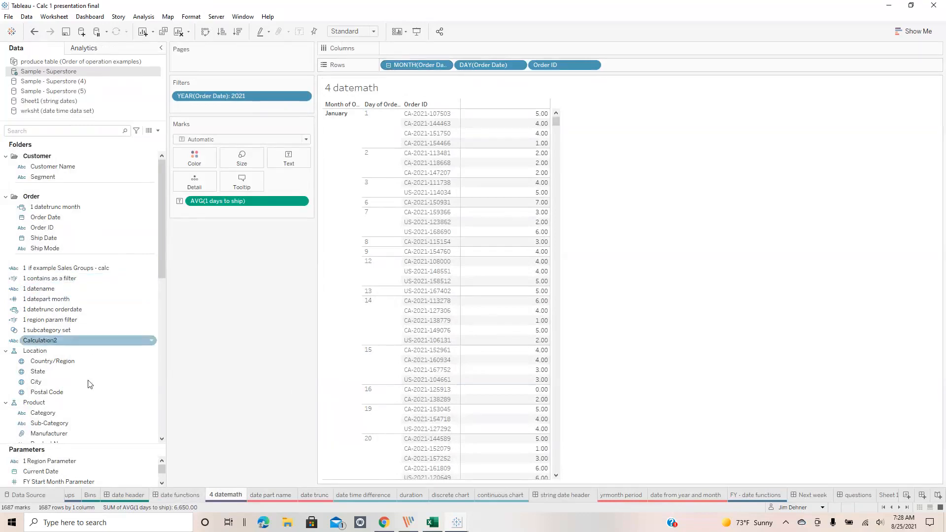
click(163, 413)
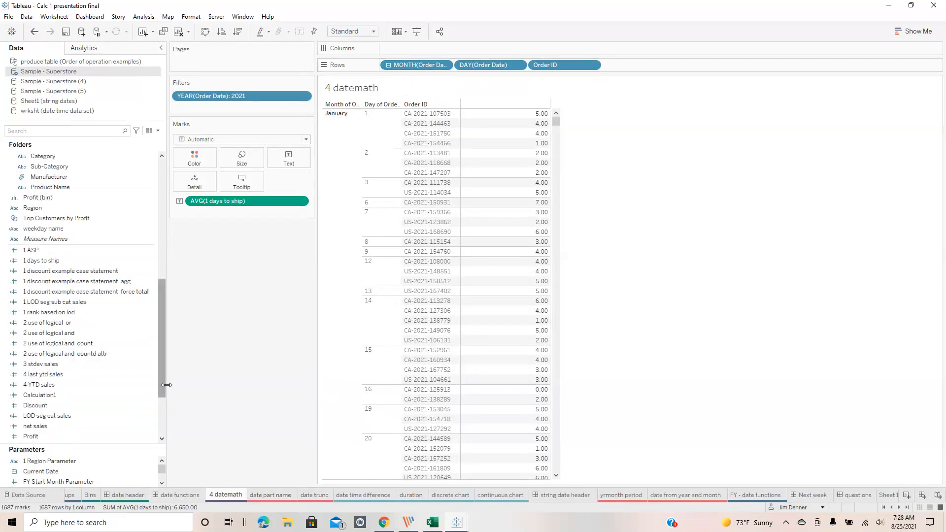
drag(161, 385, 156, 419)
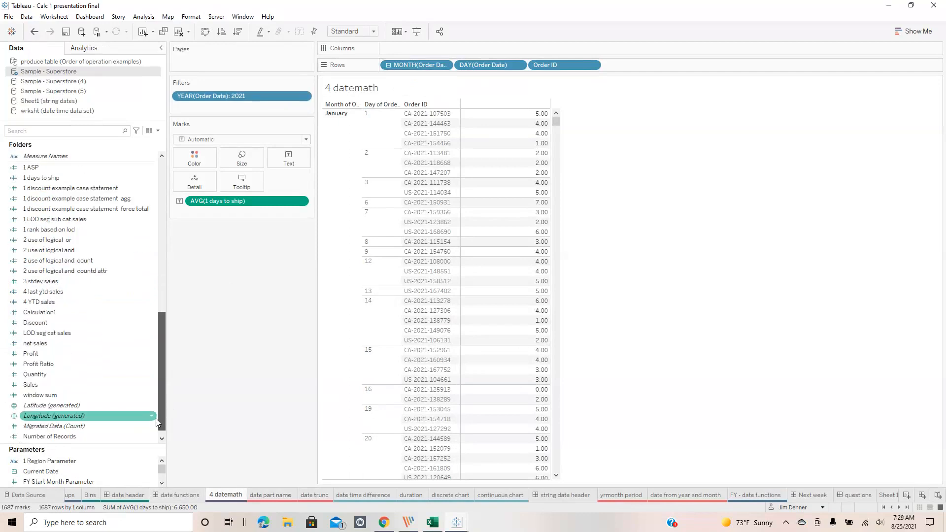
scroll(112, 401, down, 1)
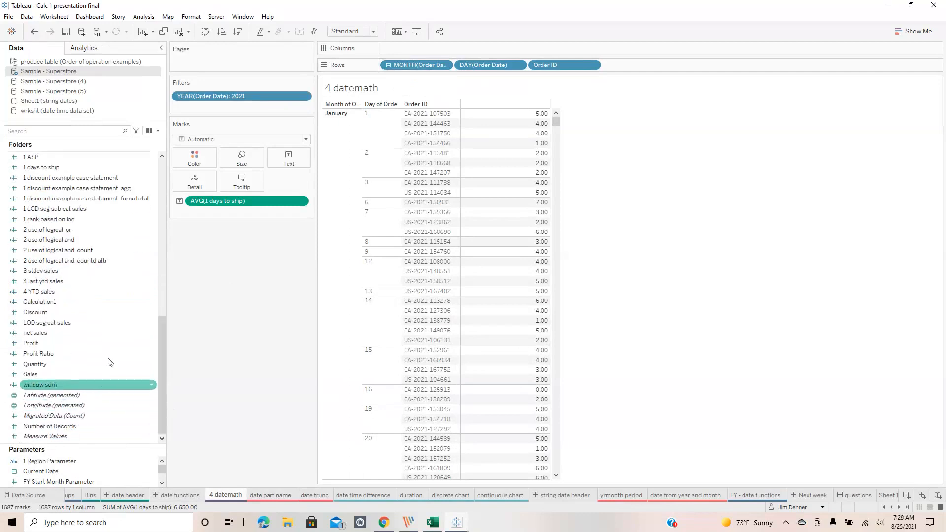
click(59, 132)
text(avg)
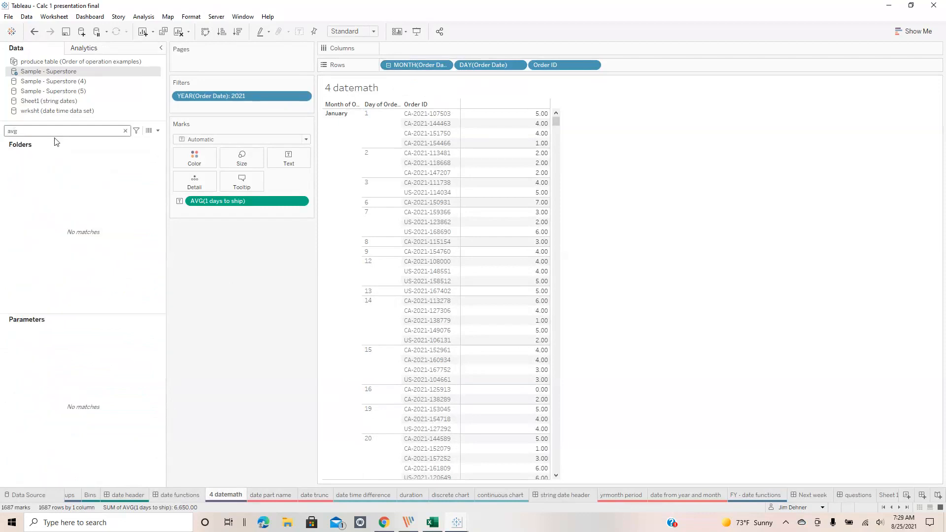
- Clear the previous field search and search the Sample - Superstore fields for "da"
key(BackSpace)
key(BackSpace)
key(BackSpace)
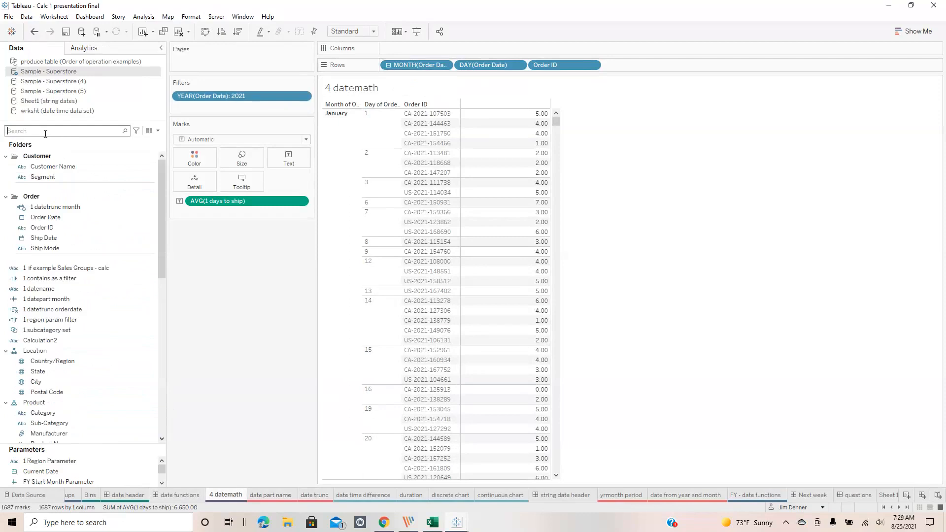
text(da)
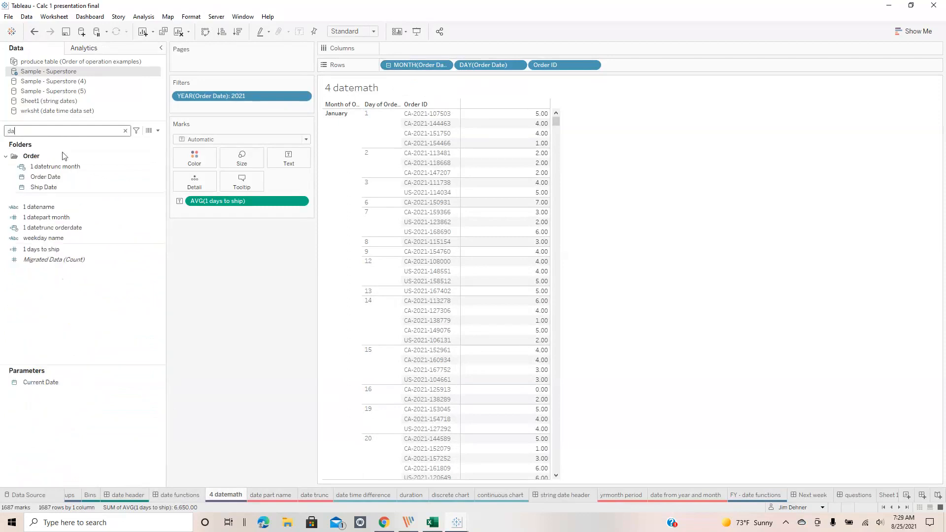
- Open the 1 days to ship calculation, examine its DATEDIFF formula at an enlarged text size, and close the editor
right_click(47, 250)
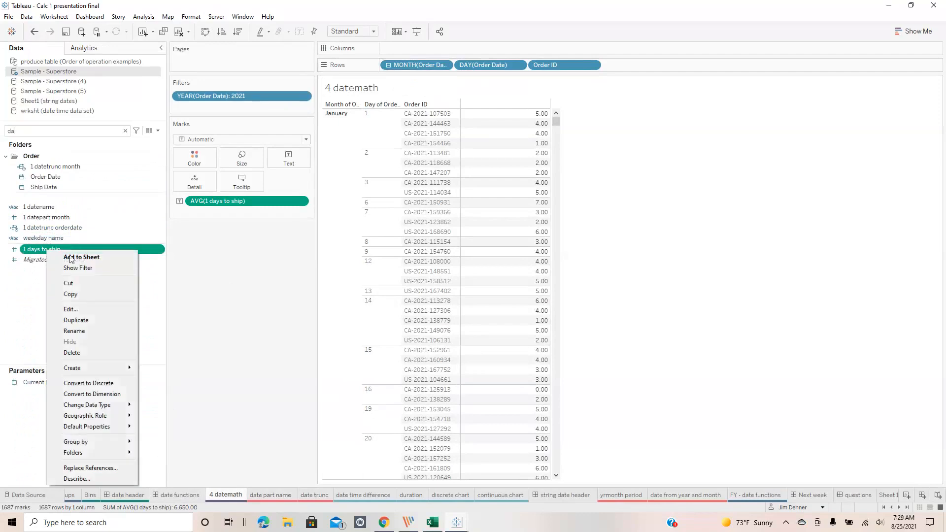
click(69, 311)
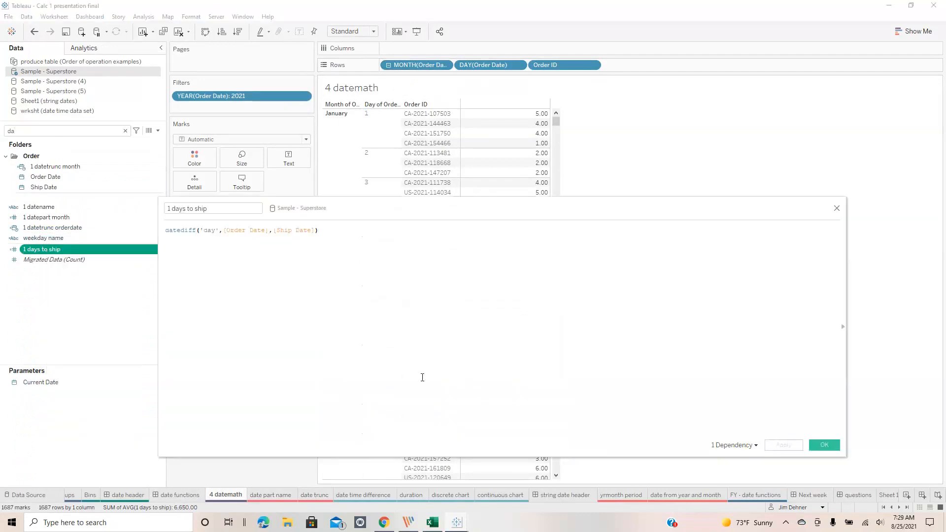
scroll(428, 373, up, 4)
scroll(430, 373, up, 2)
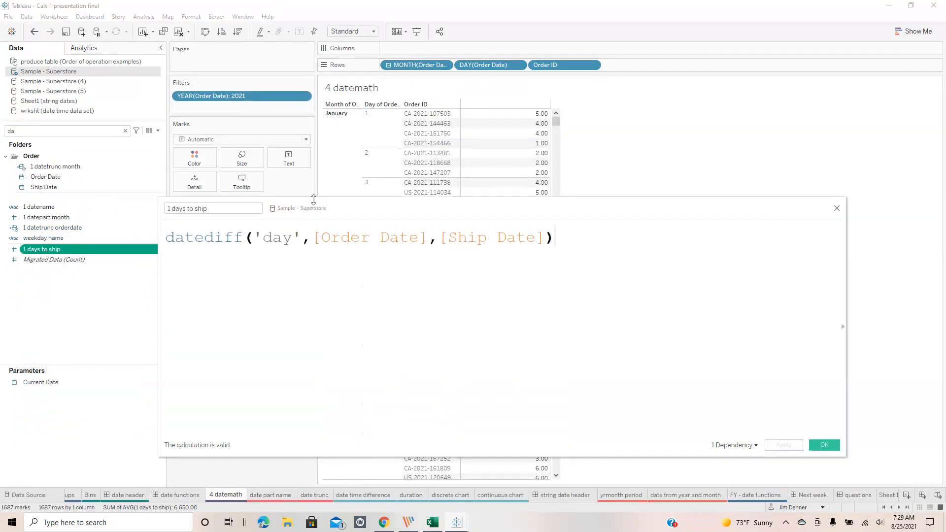
drag(359, 216, 377, 267)
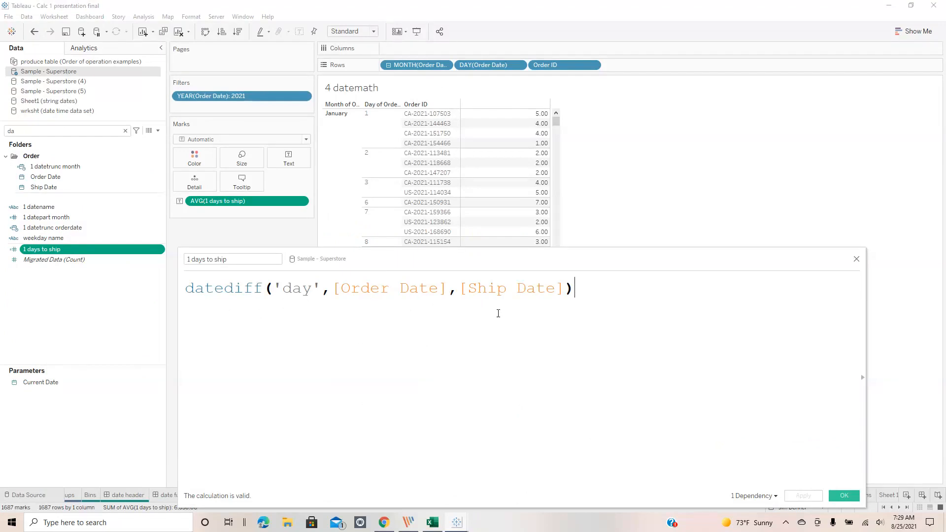
click(857, 258)
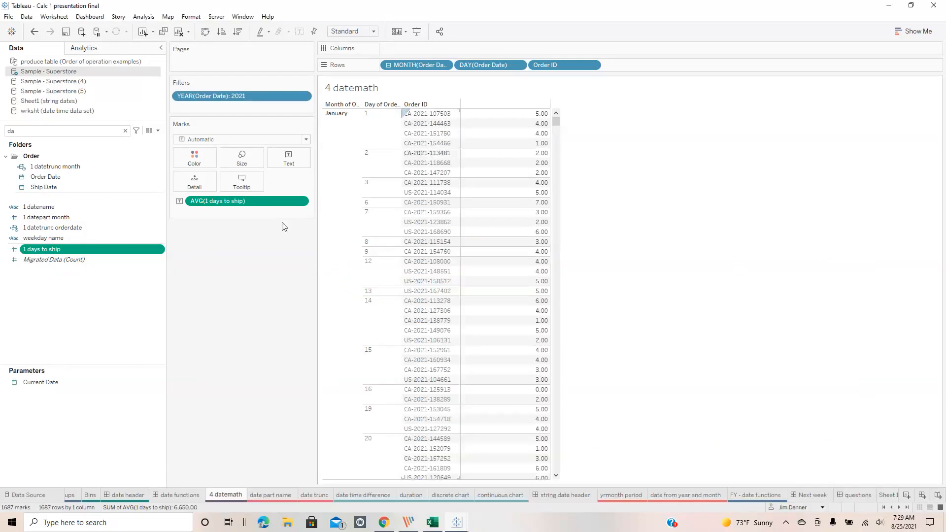
- Set the date part in the 1 days to ship DATEDIFF formula to 'month' and apply the change
right_click(69, 253)
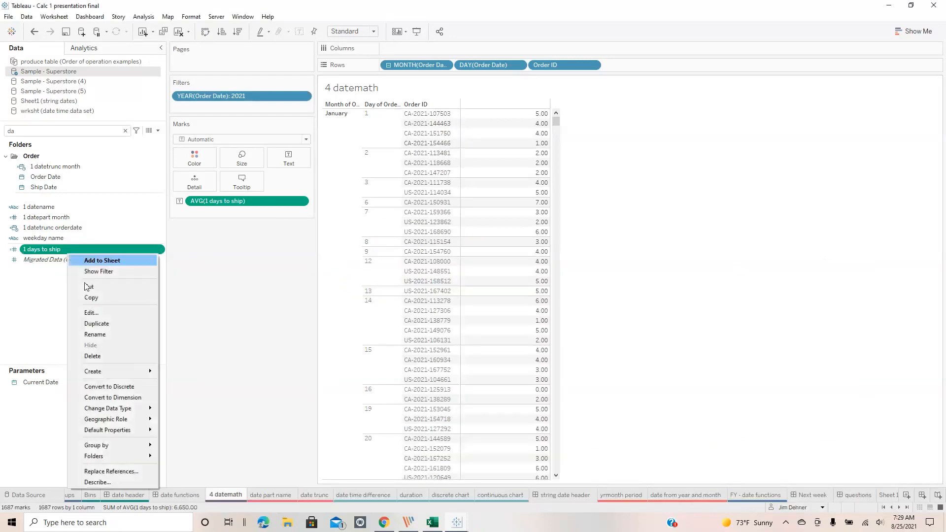
click(90, 314)
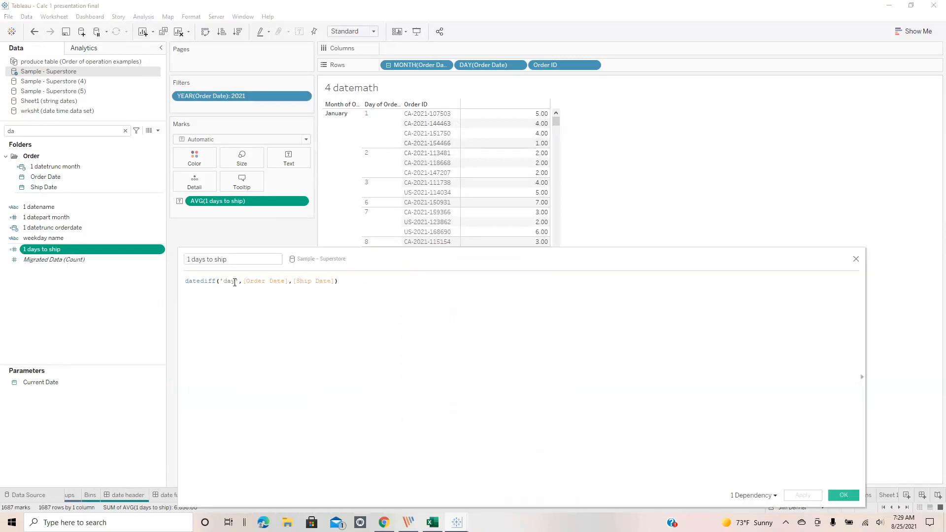
double_click(226, 281)
text(month)
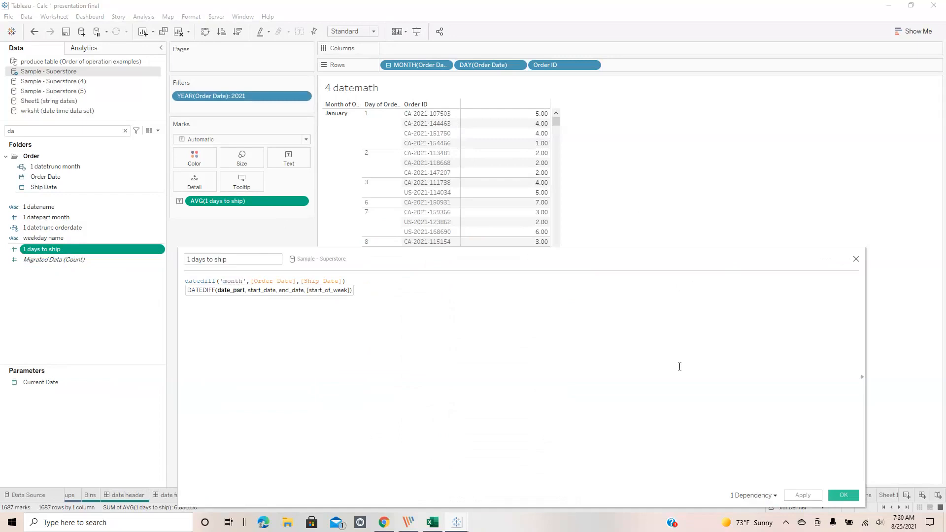
click(802, 496)
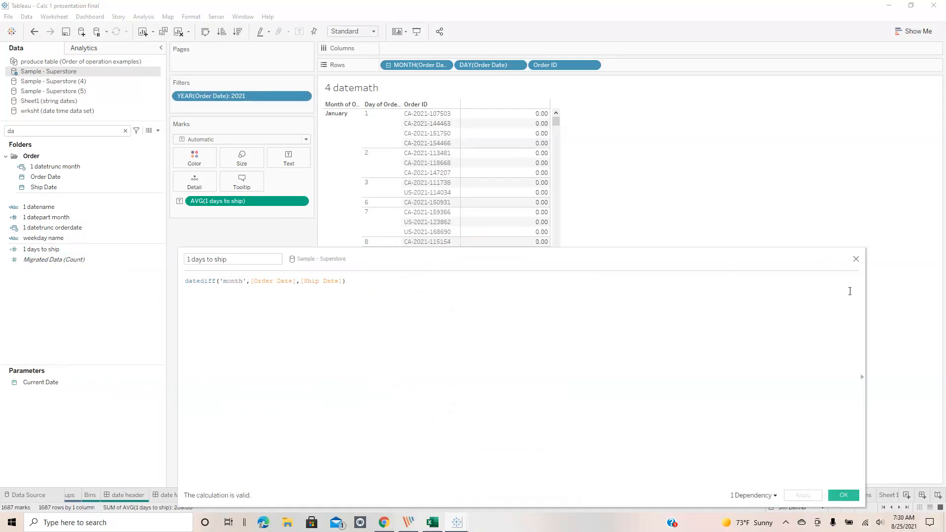
- Examine the month-based differences for the late April orders in the 4 datemath table, and close the calculation editor
drag(764, 266, 742, 393)
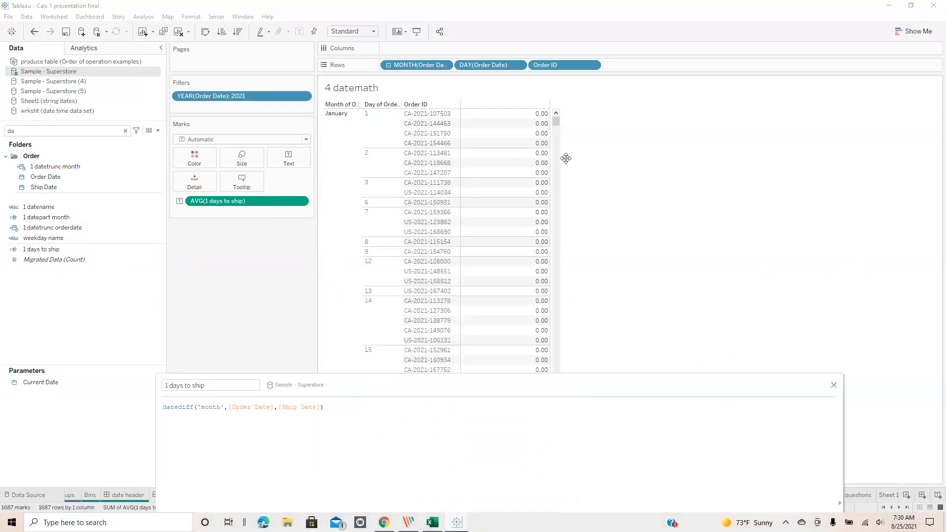
drag(557, 123, 555, 188)
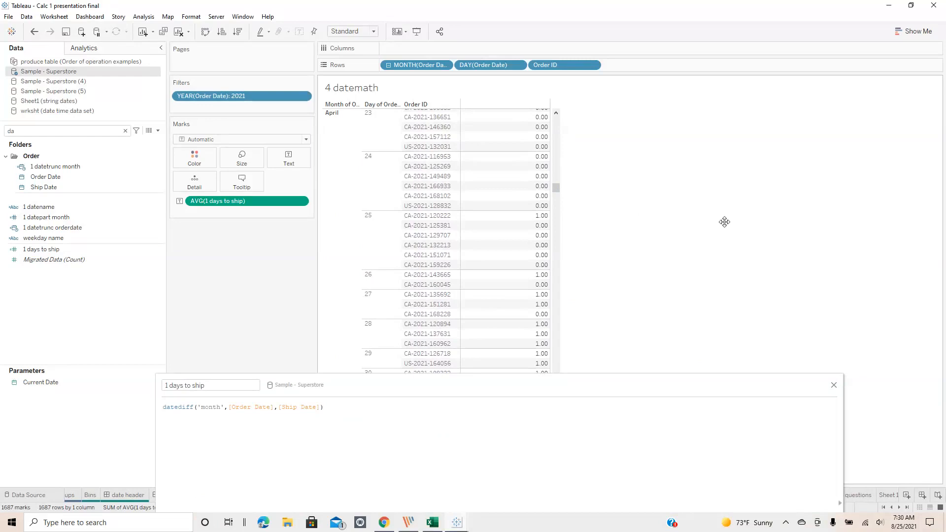
click(834, 387)
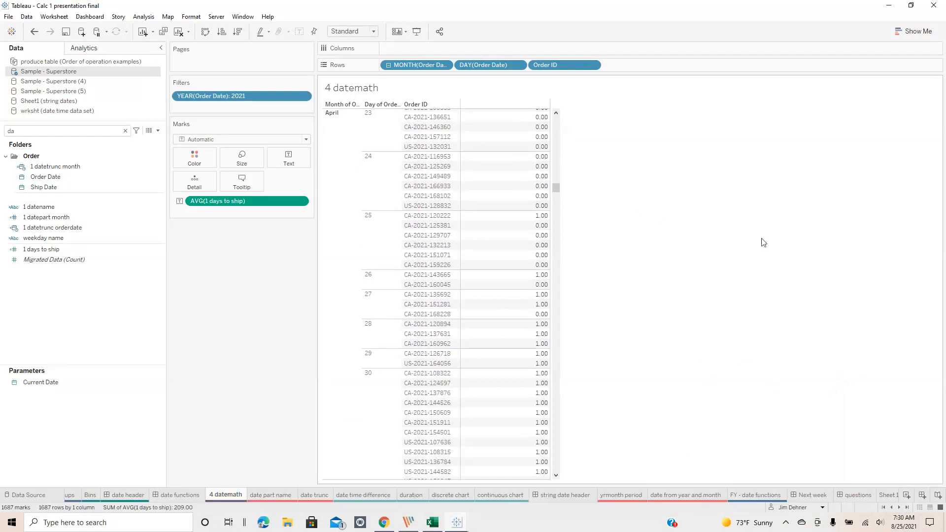